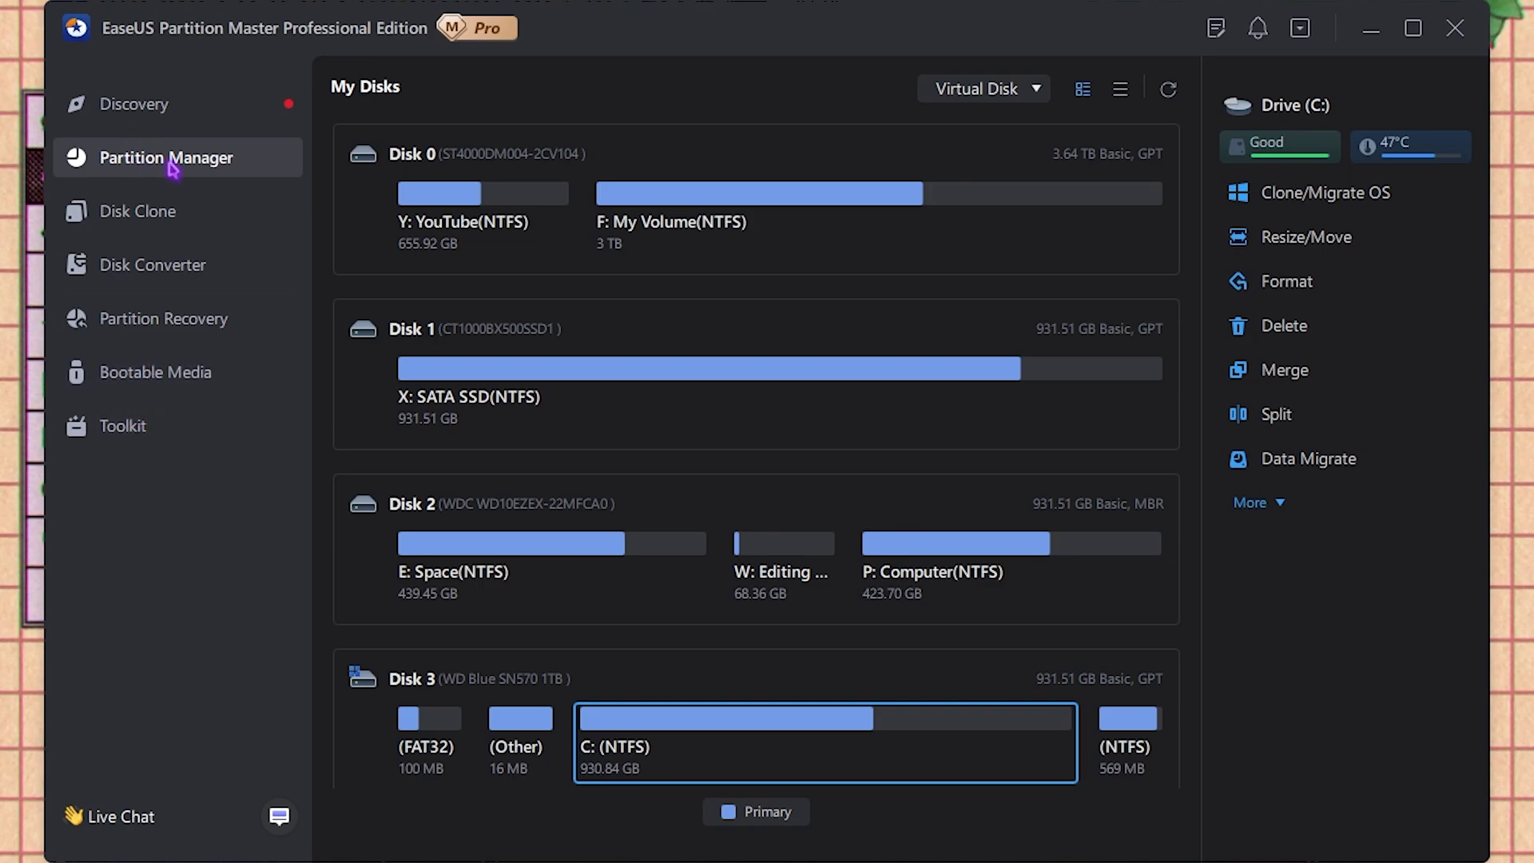
Scroll through the disk list and select Disk 3
left_click(813, 217)
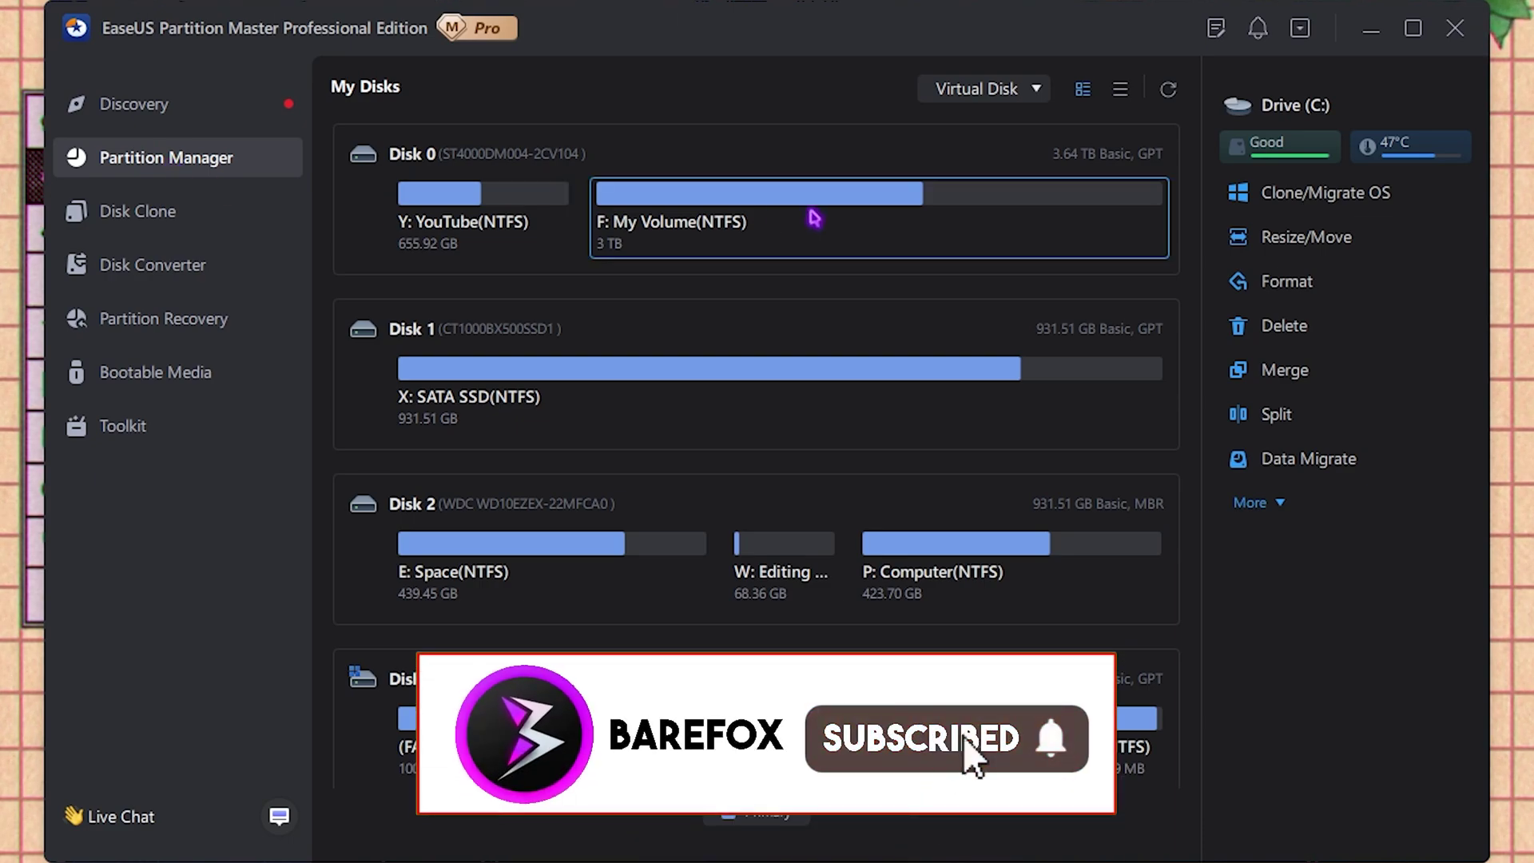
scroll(664, 200, "down", 4)
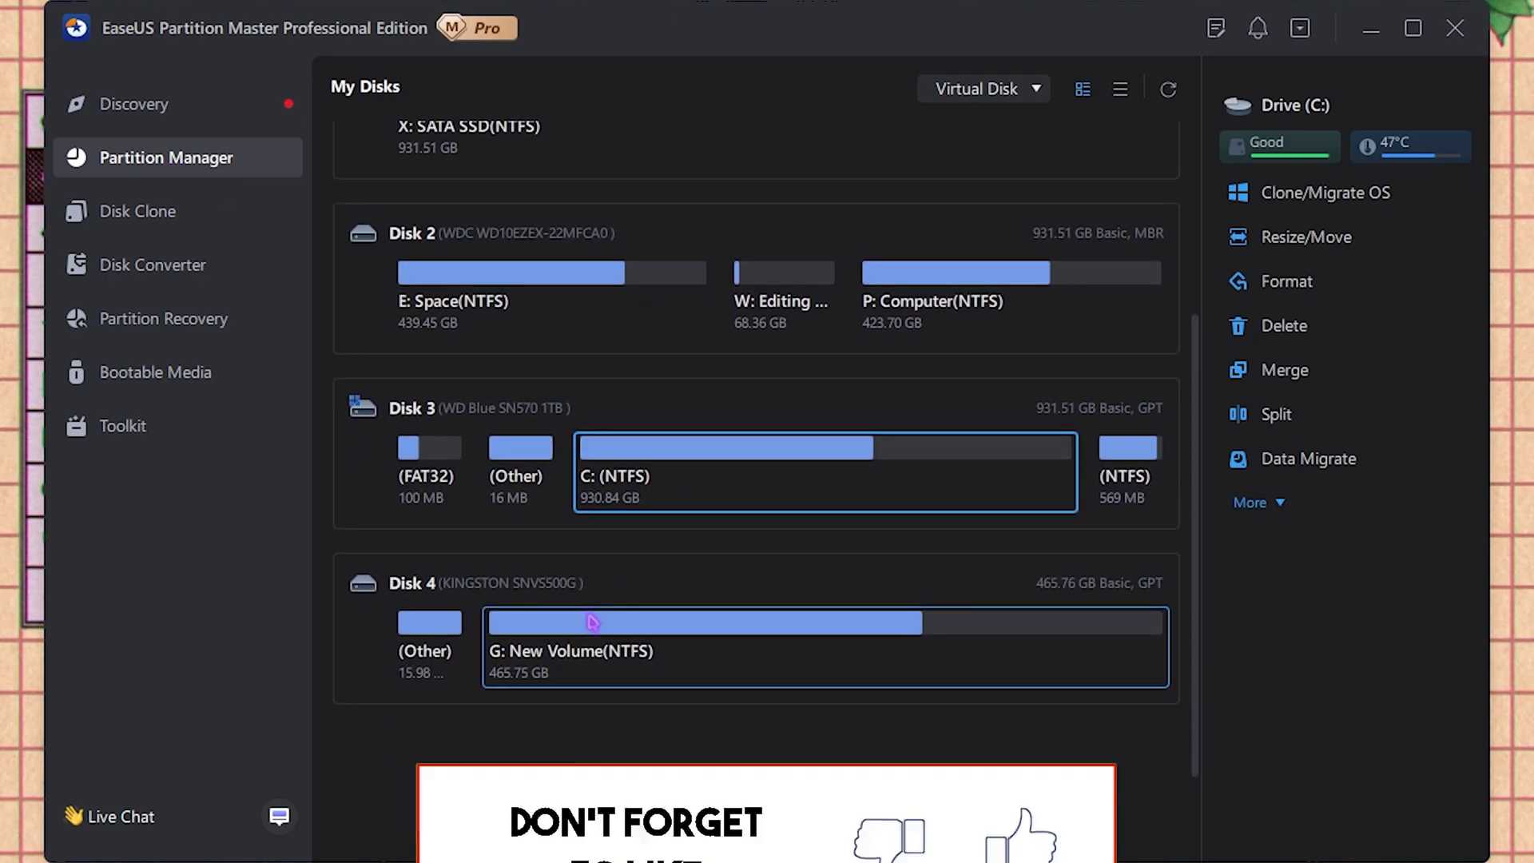
scroll(592, 622, "up", 4)
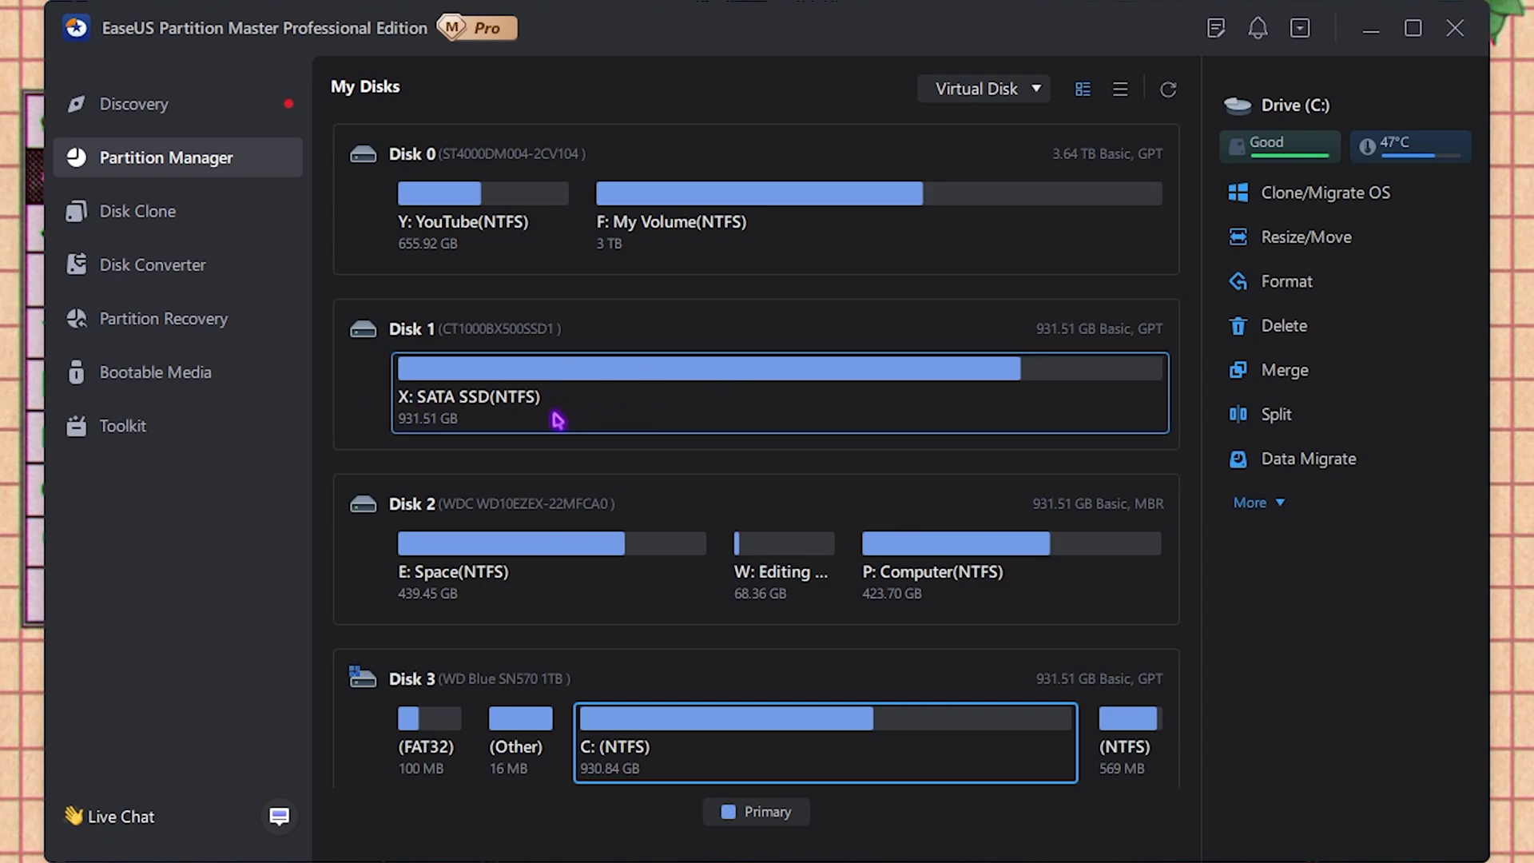
scroll(339, 583, "down", 2)
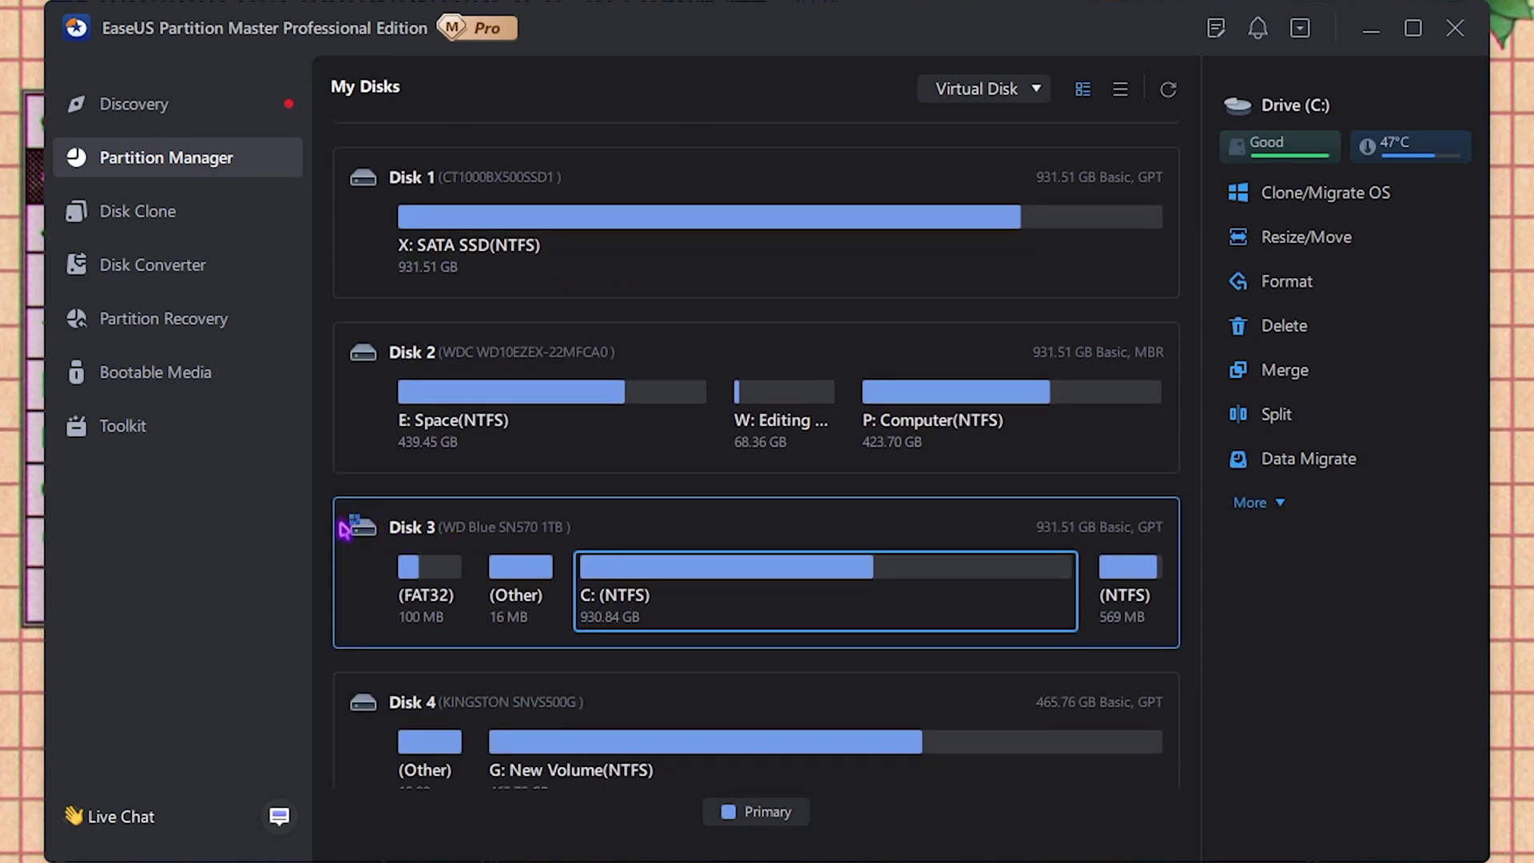
left_click(431, 541)
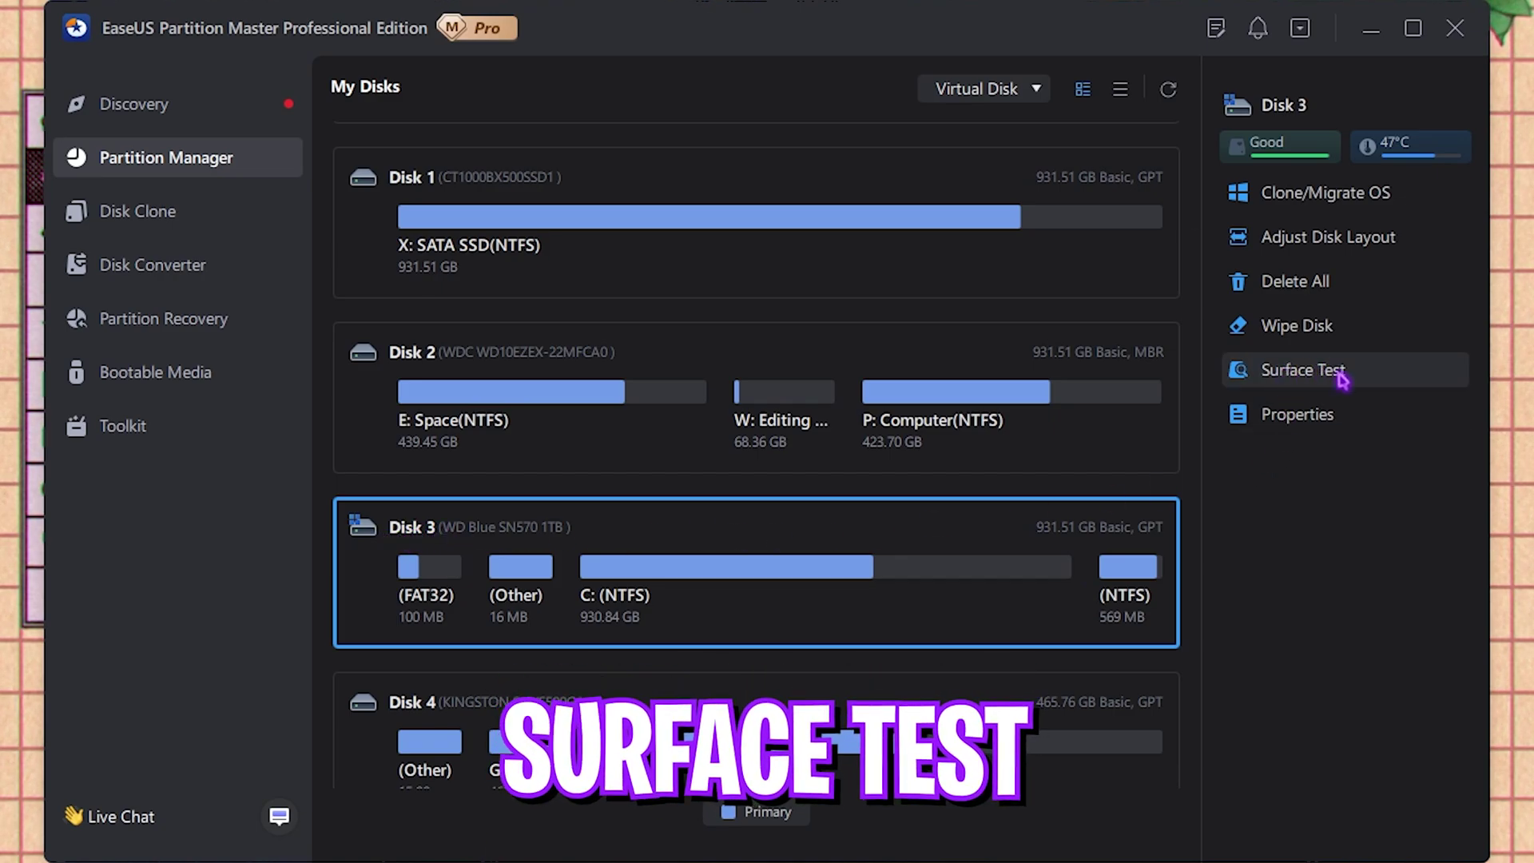
Run a Surface Test on Disk 3 and finish once it reports 0 bad sectors
left_click(1302, 370)
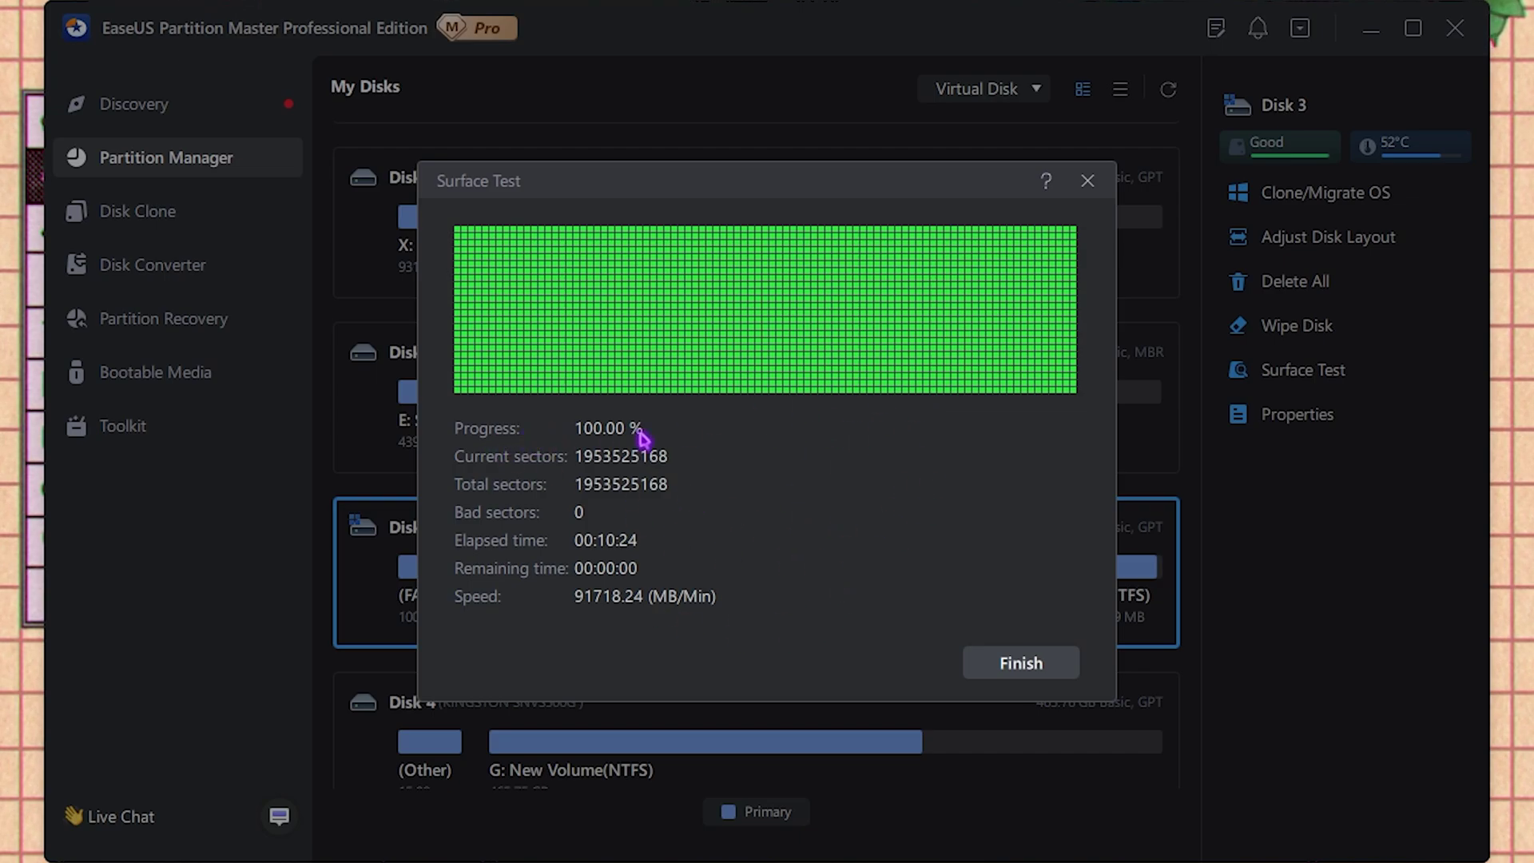
left_click(1021, 664)
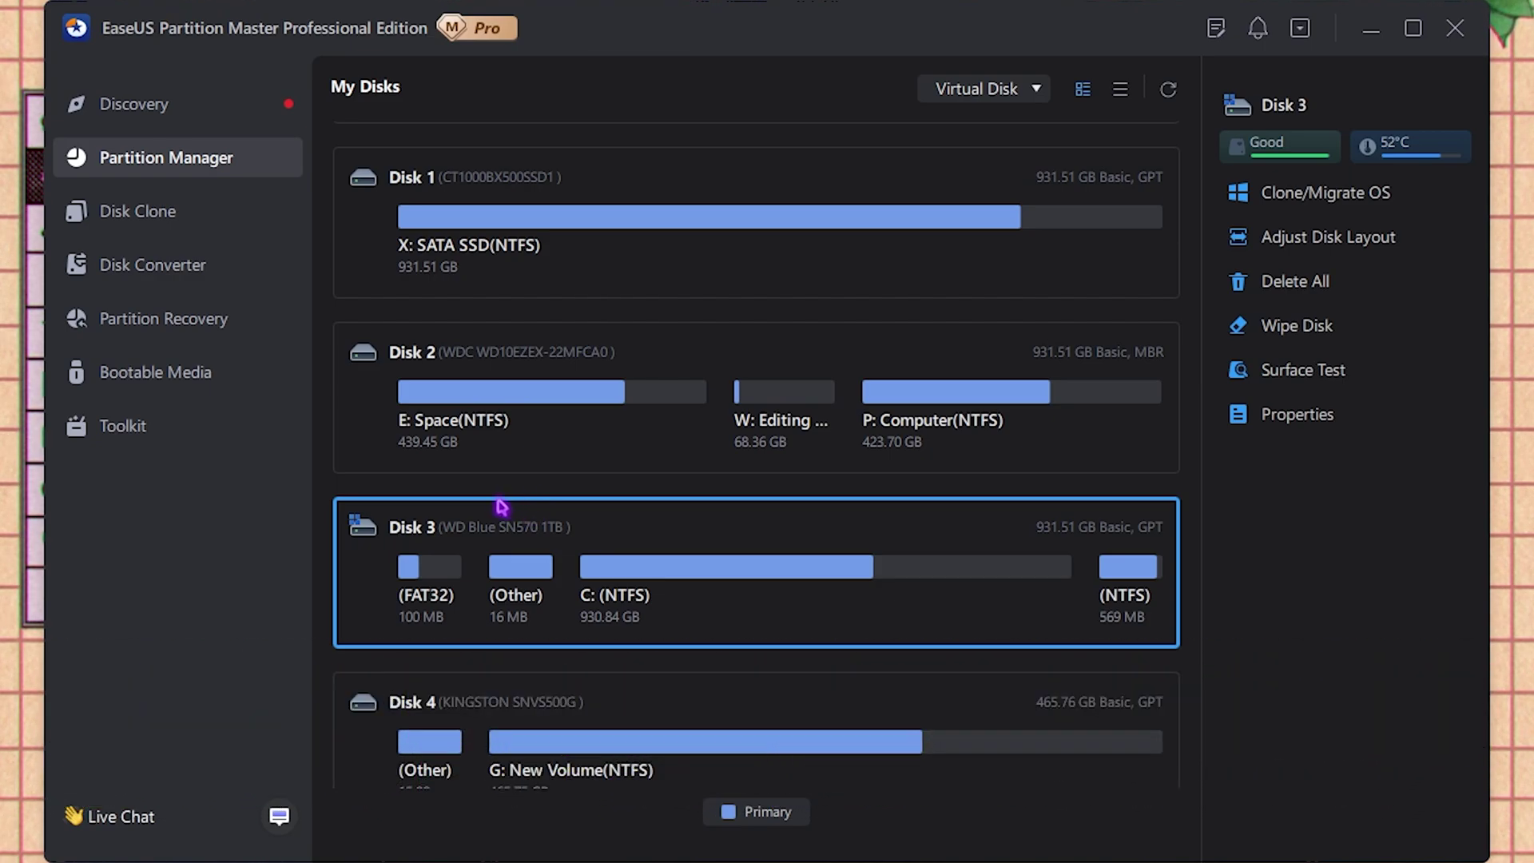
scroll(575, 445, "up", 2)
Open Clone/Migrate OS and choose the Migrate OS mode
left_click(616, 249)
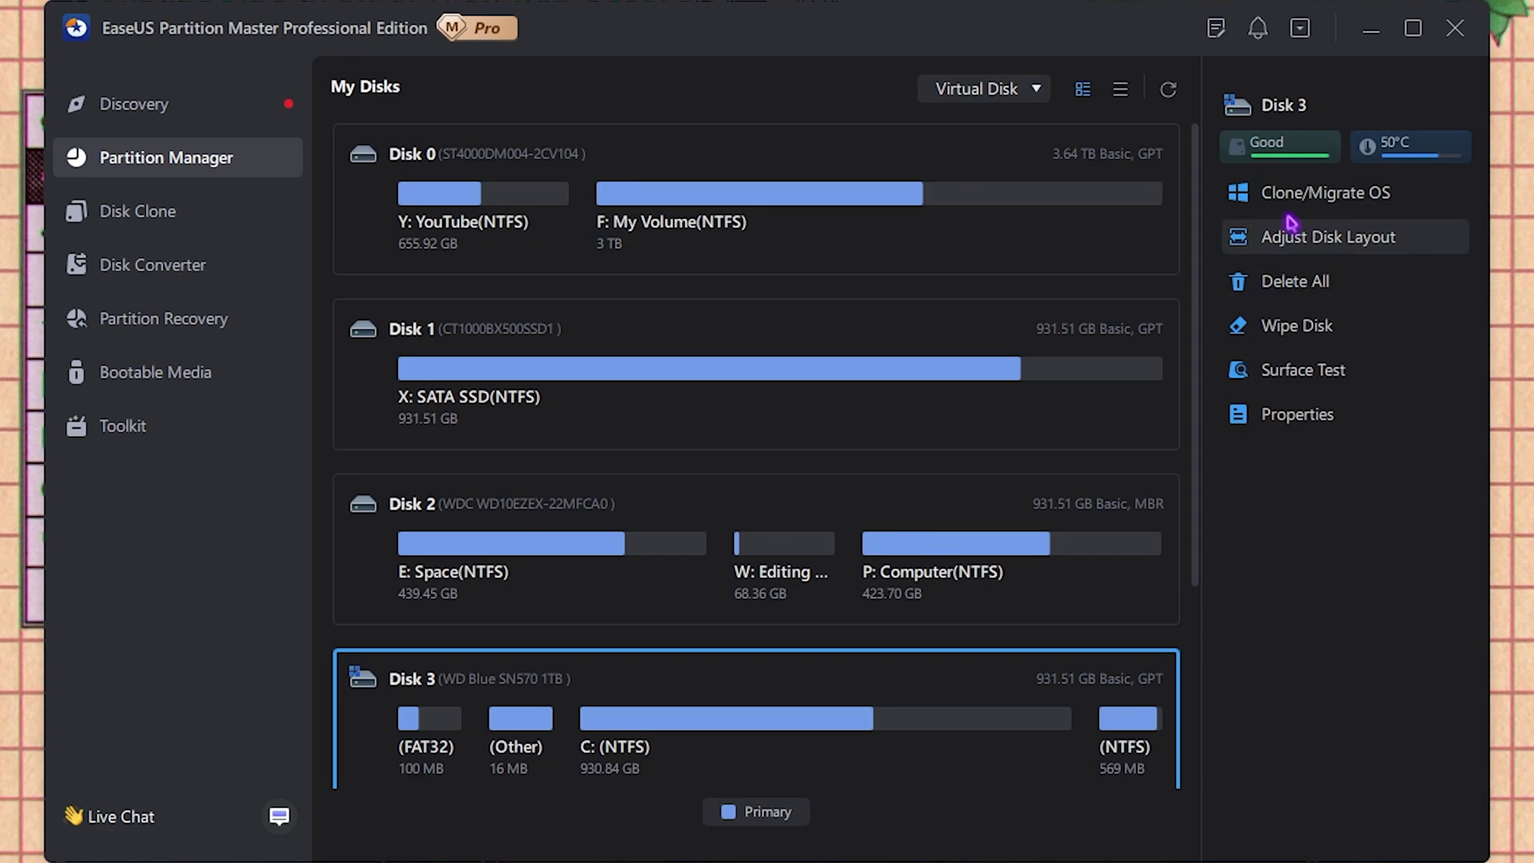
left_click(1334, 202)
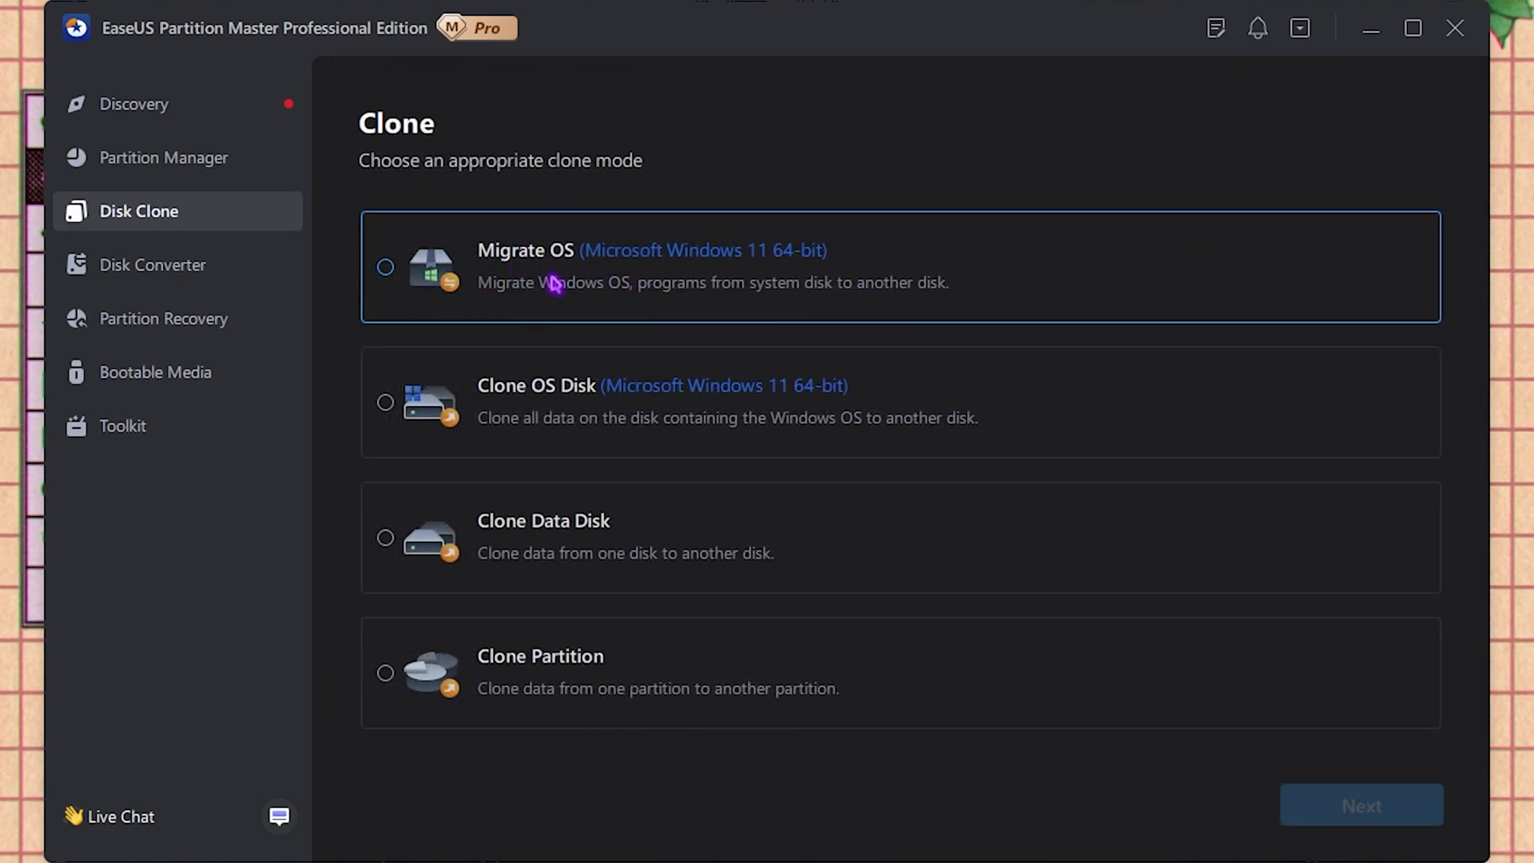
left_click(554, 284)
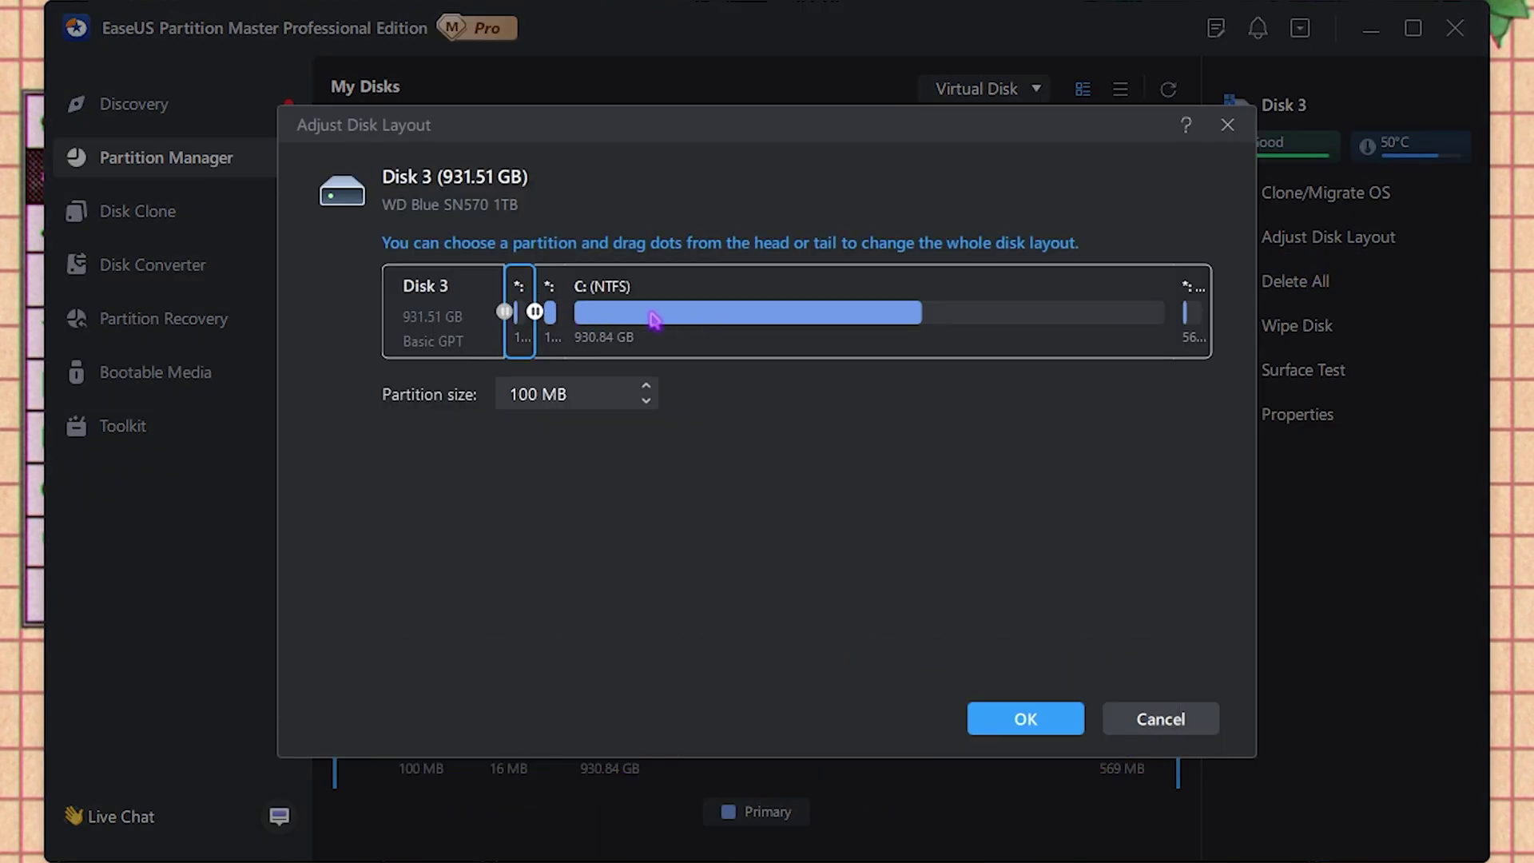
Confirm the Disk 3 layout with OK and show the four Disk Clone modes
left_click(1043, 722)
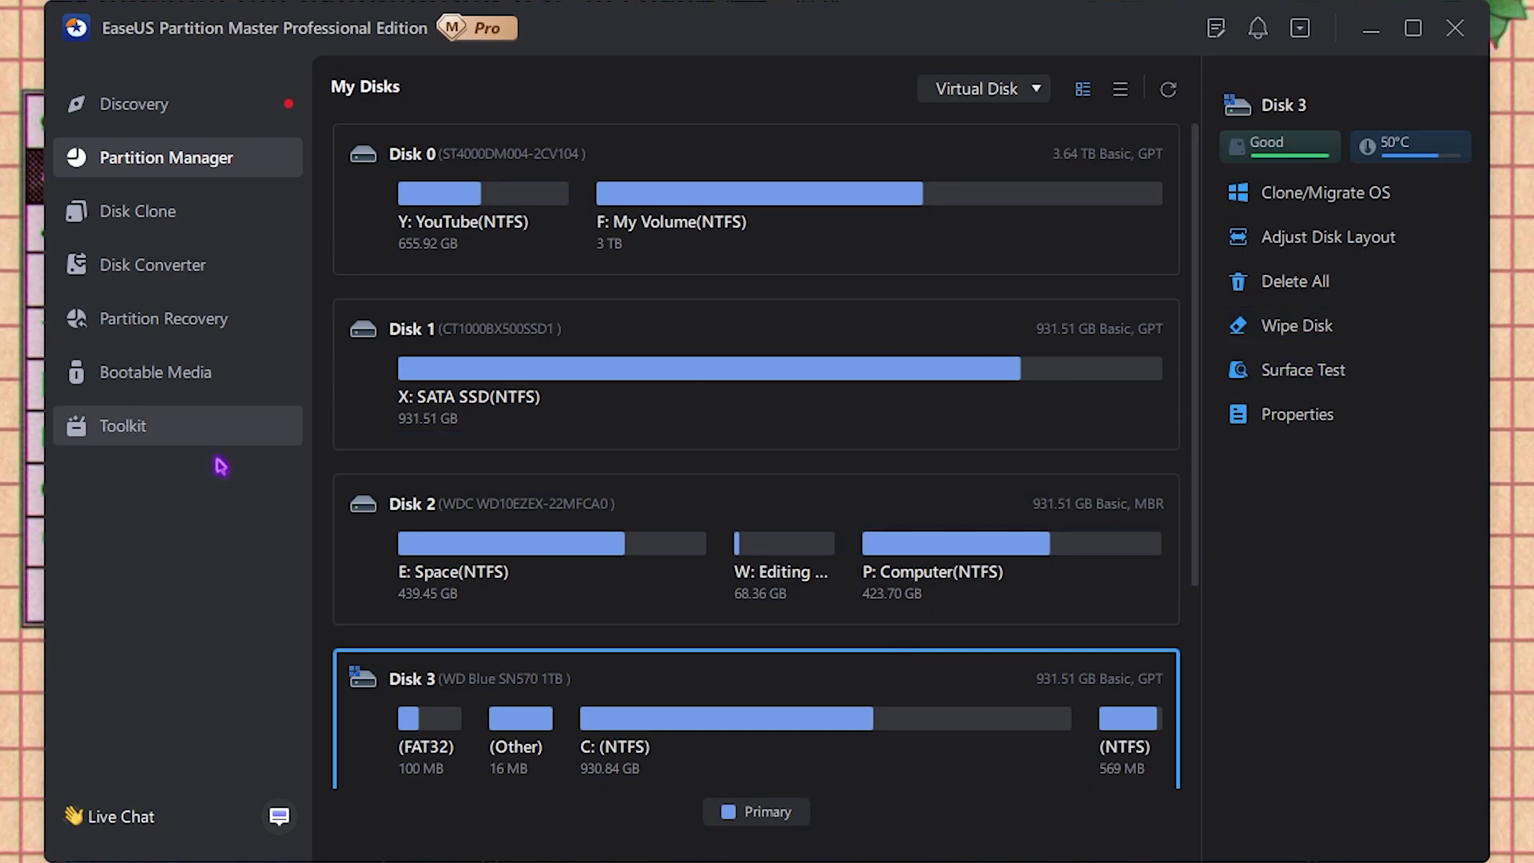
scroll(701, 489, "down", 4)
scroll(702, 489, "up", 4)
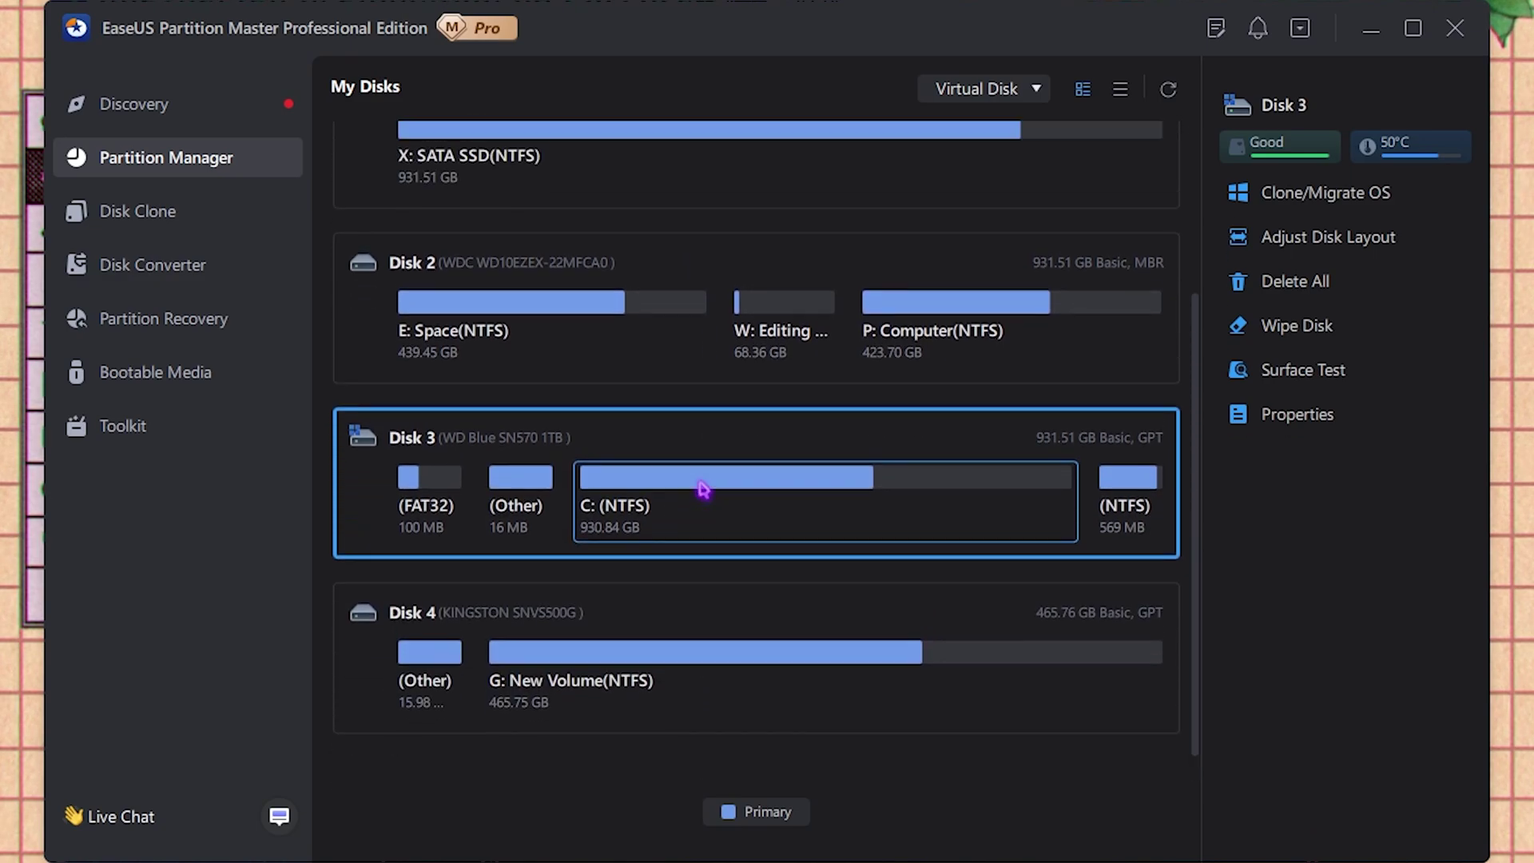
left_click(121, 222)
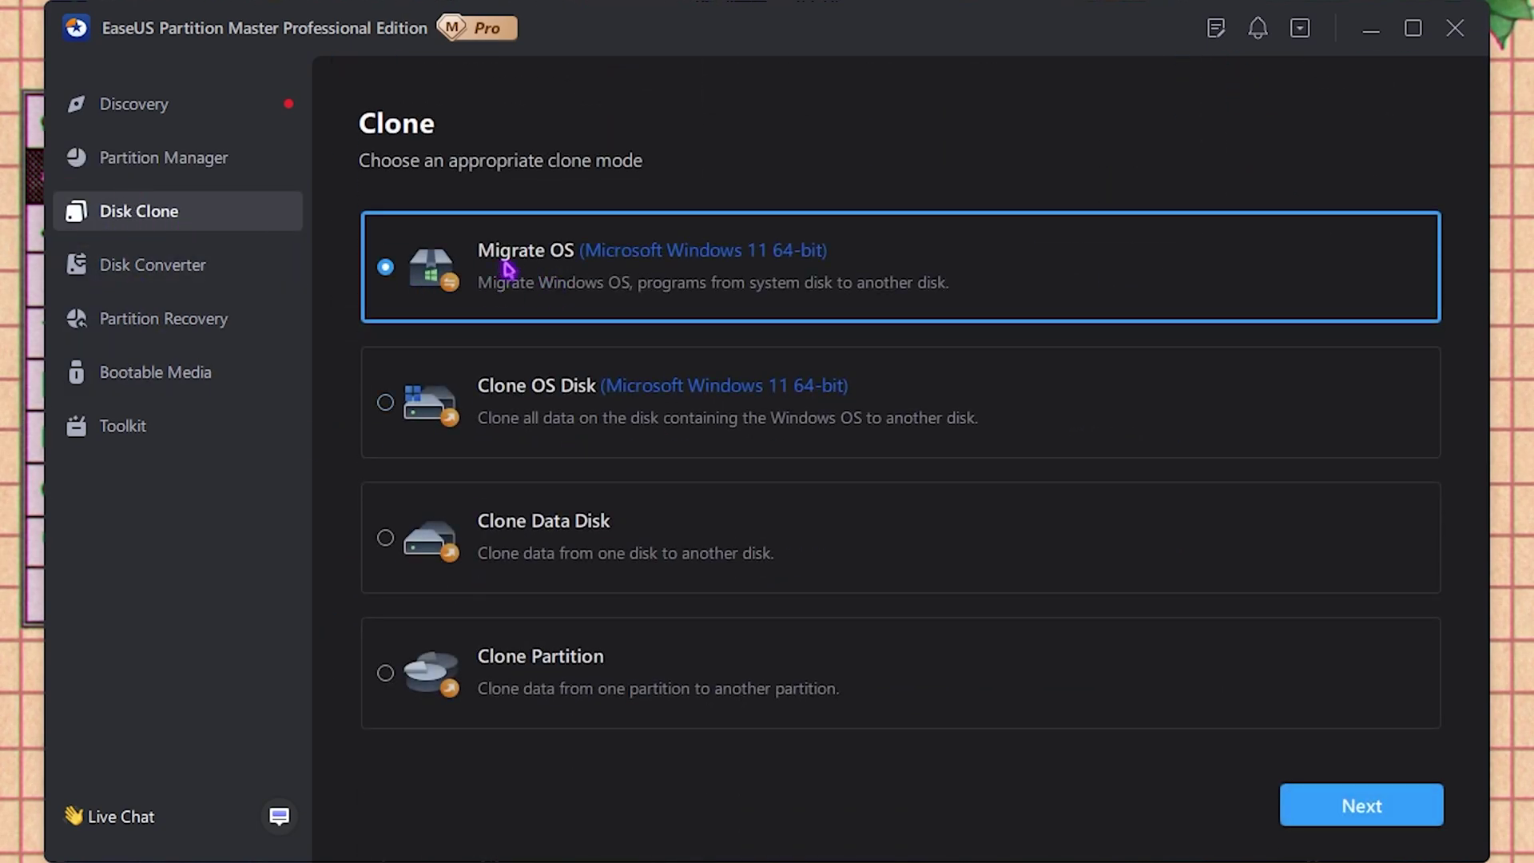
Preview Clone OS Disk, Clone Data Disk and Clone Partition, then show the Disk Converter options
left_click(548, 397)
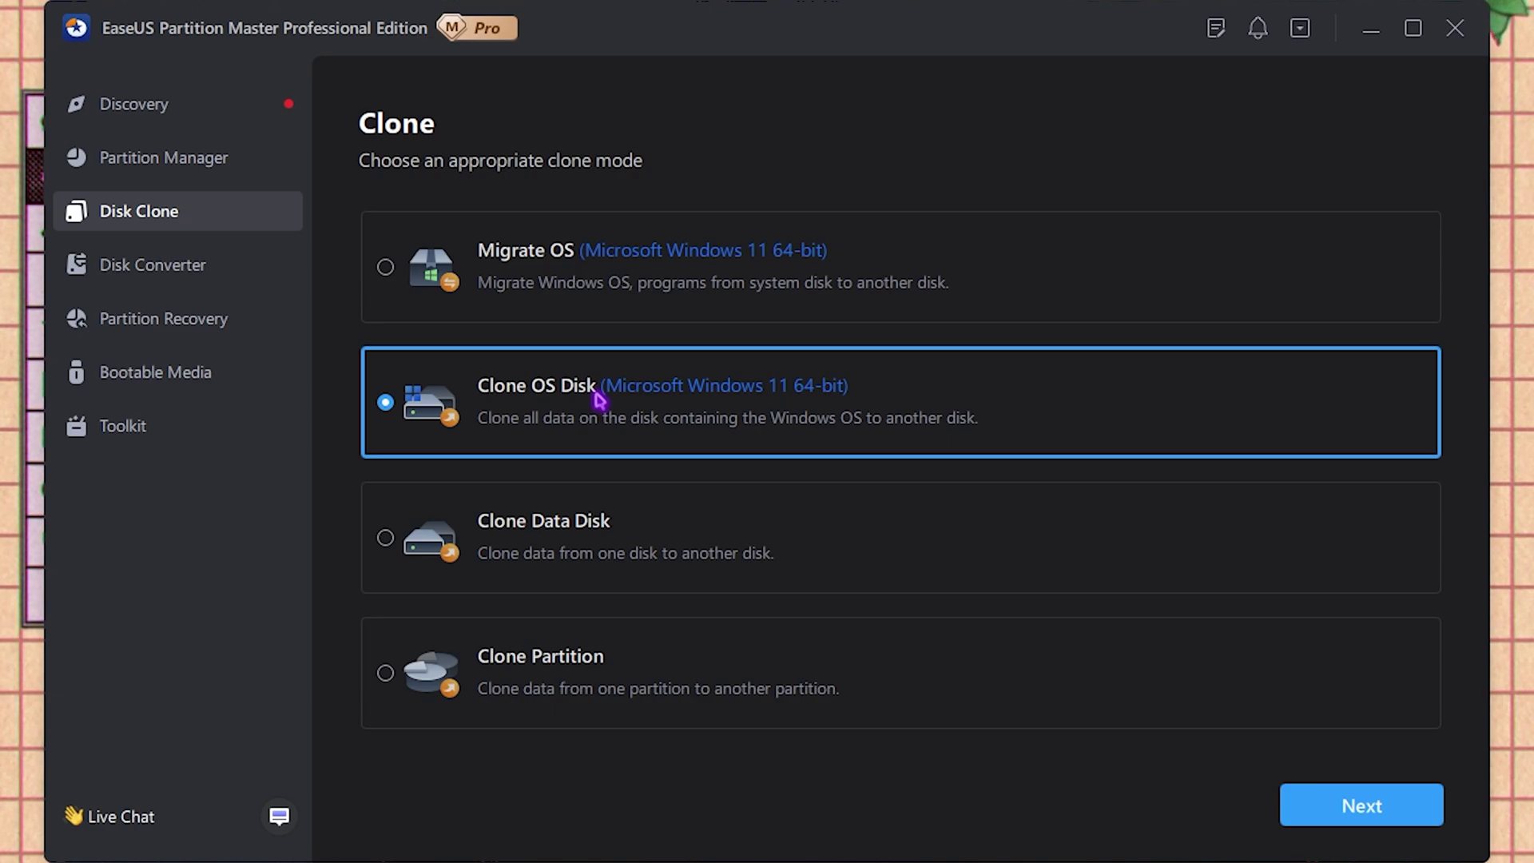
left_click(496, 570)
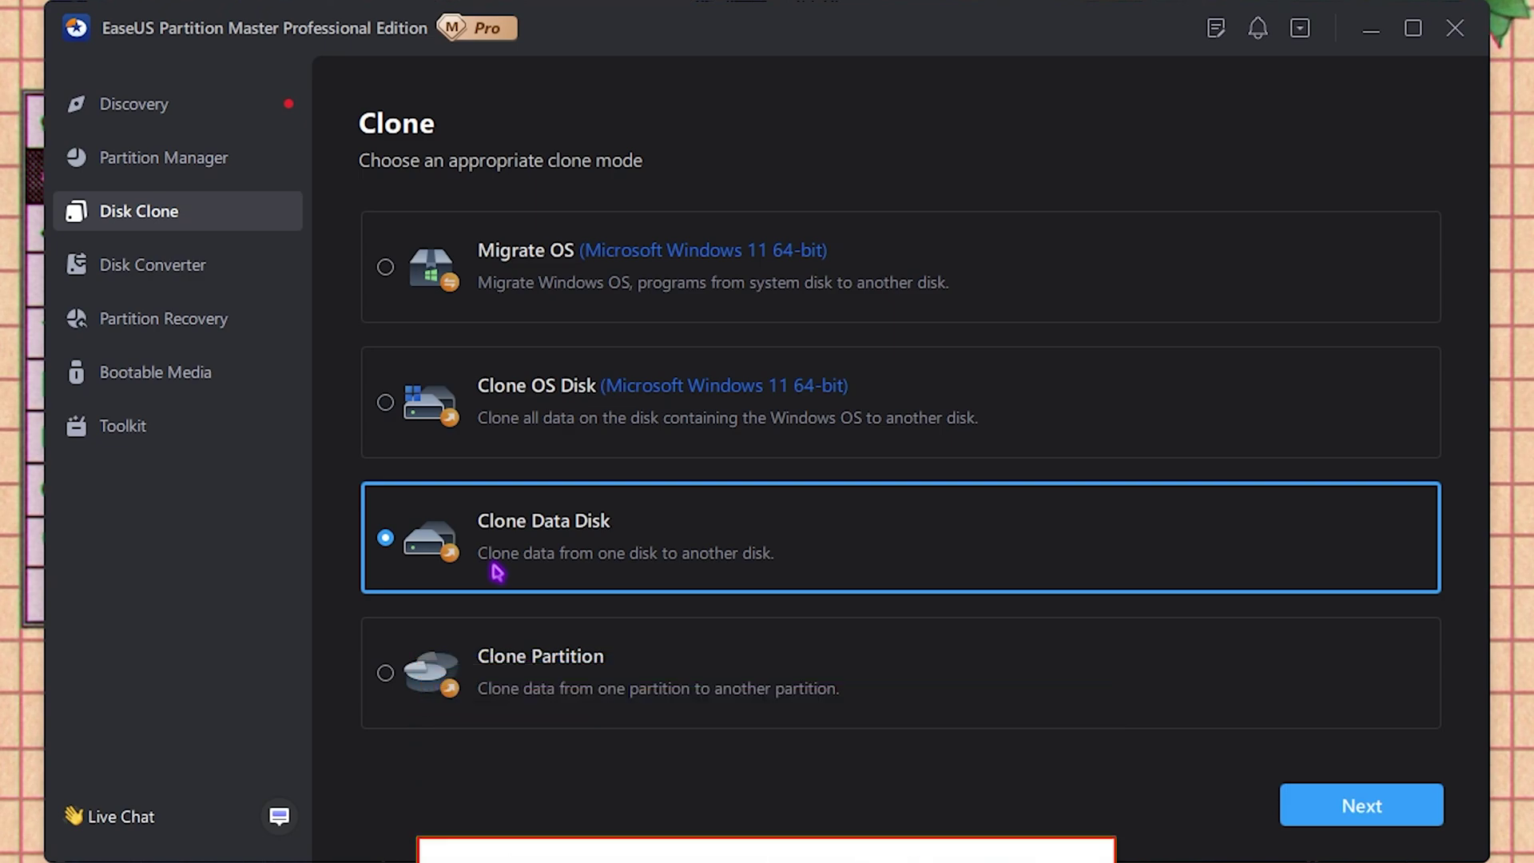
left_click(587, 694)
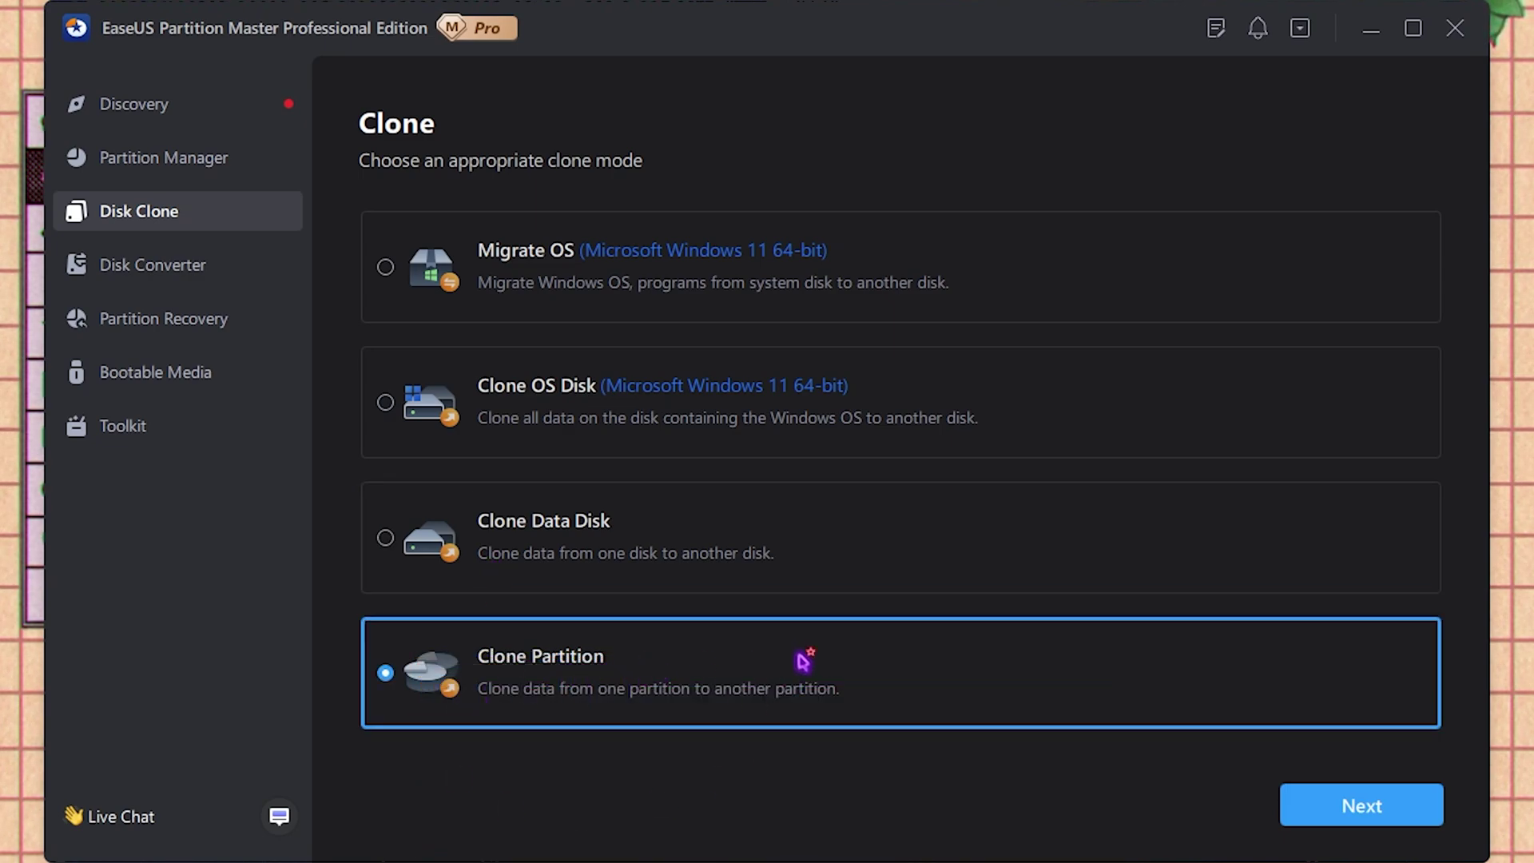
left_click(159, 280)
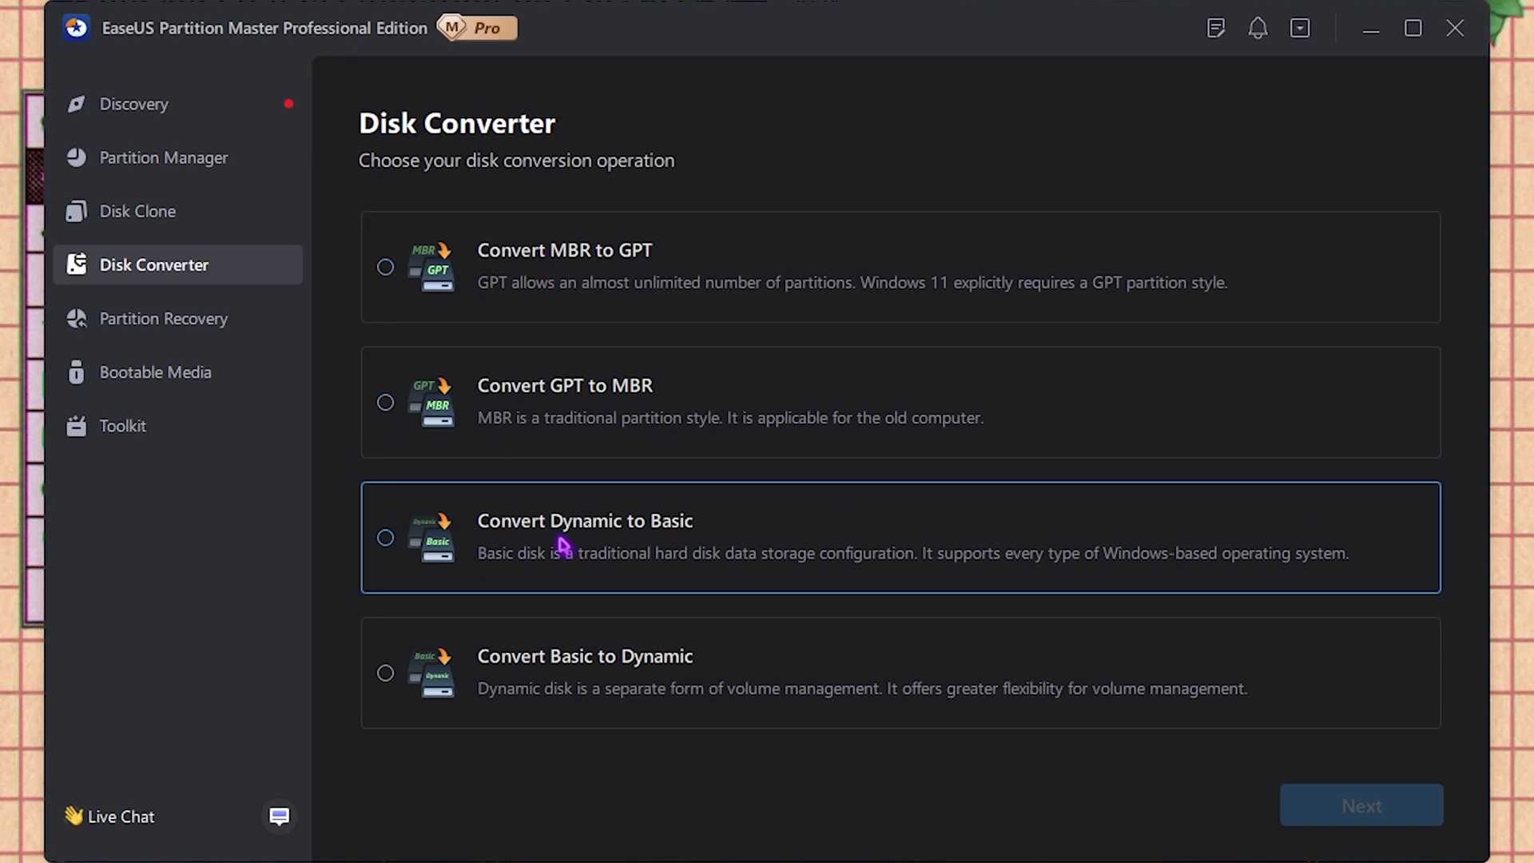
Show Partition Recovery with Disk 0, Disk 1 and Disk 2 available to scan
left_click(168, 322)
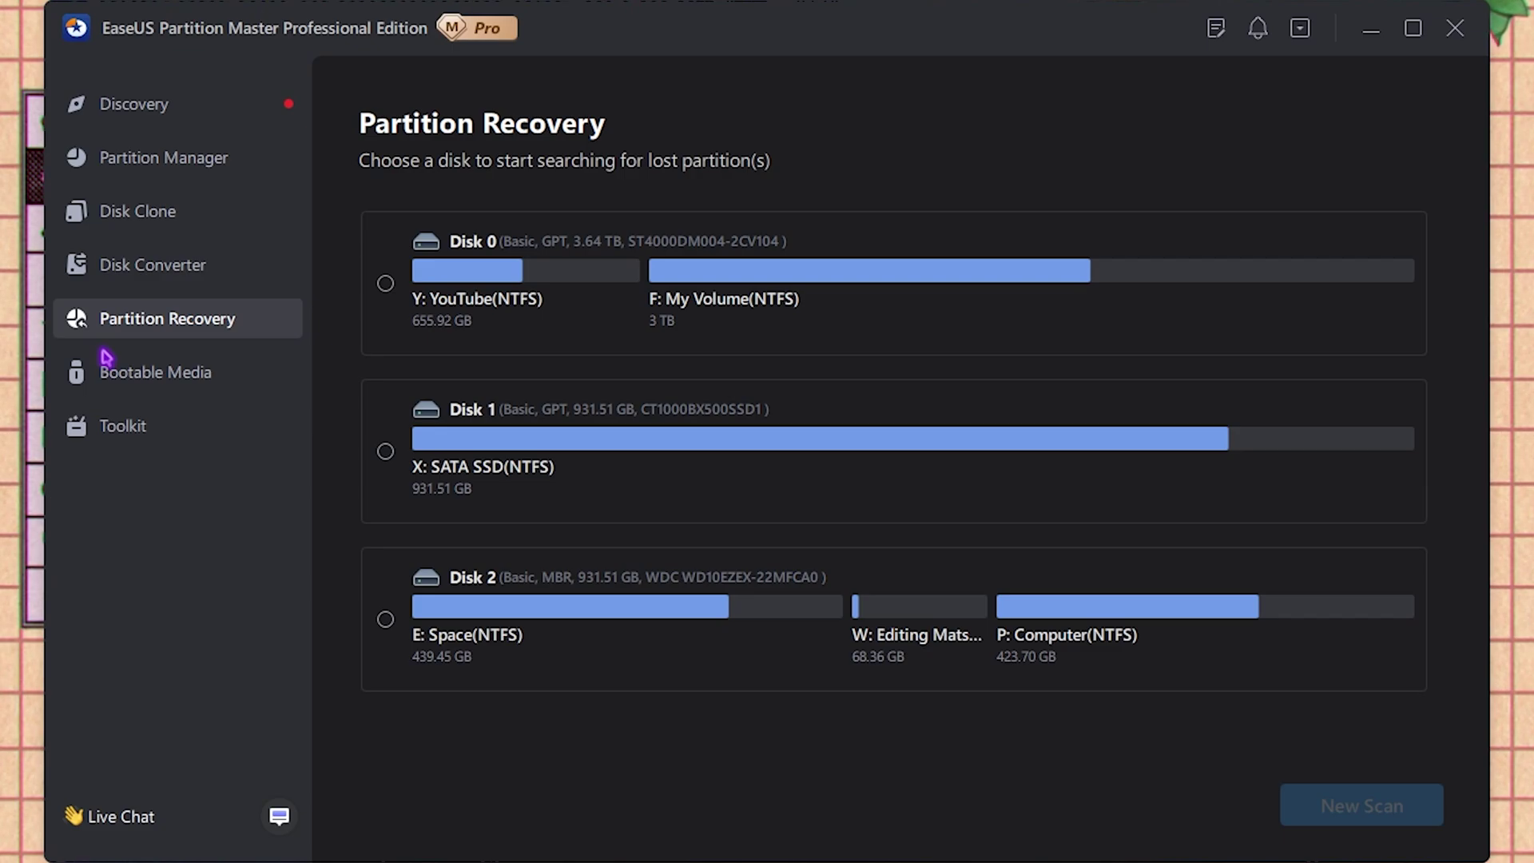
Show the Bootable Media page with Create bootable media, PreOS and Burn ISO options
left_click(107, 364)
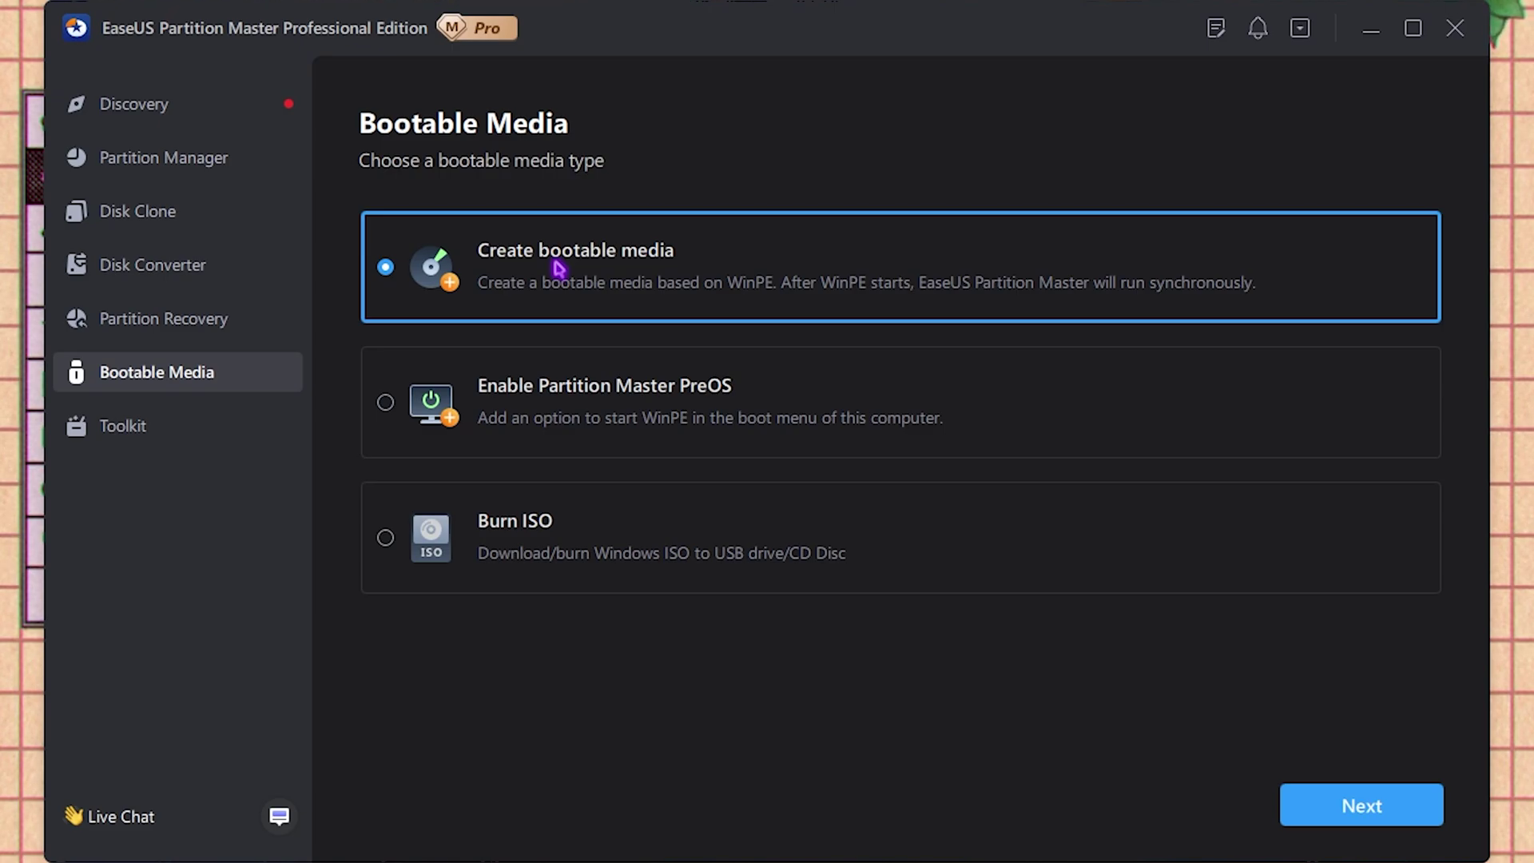
Preview Enable Partition Master PreOS and Burn ISO, then show the Toolkit page
left_click(509, 402)
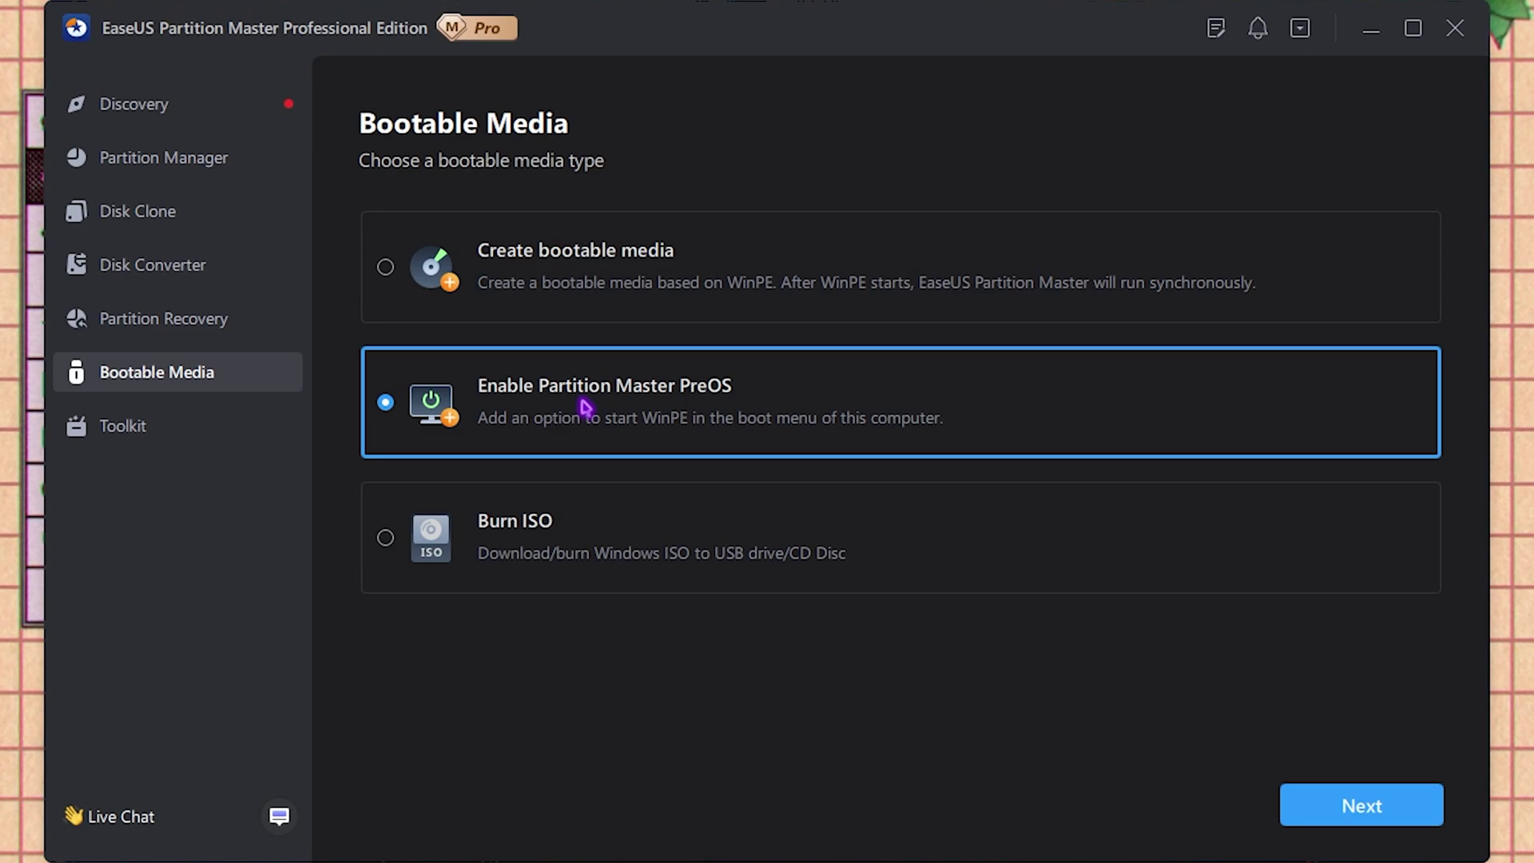
left_click(508, 523)
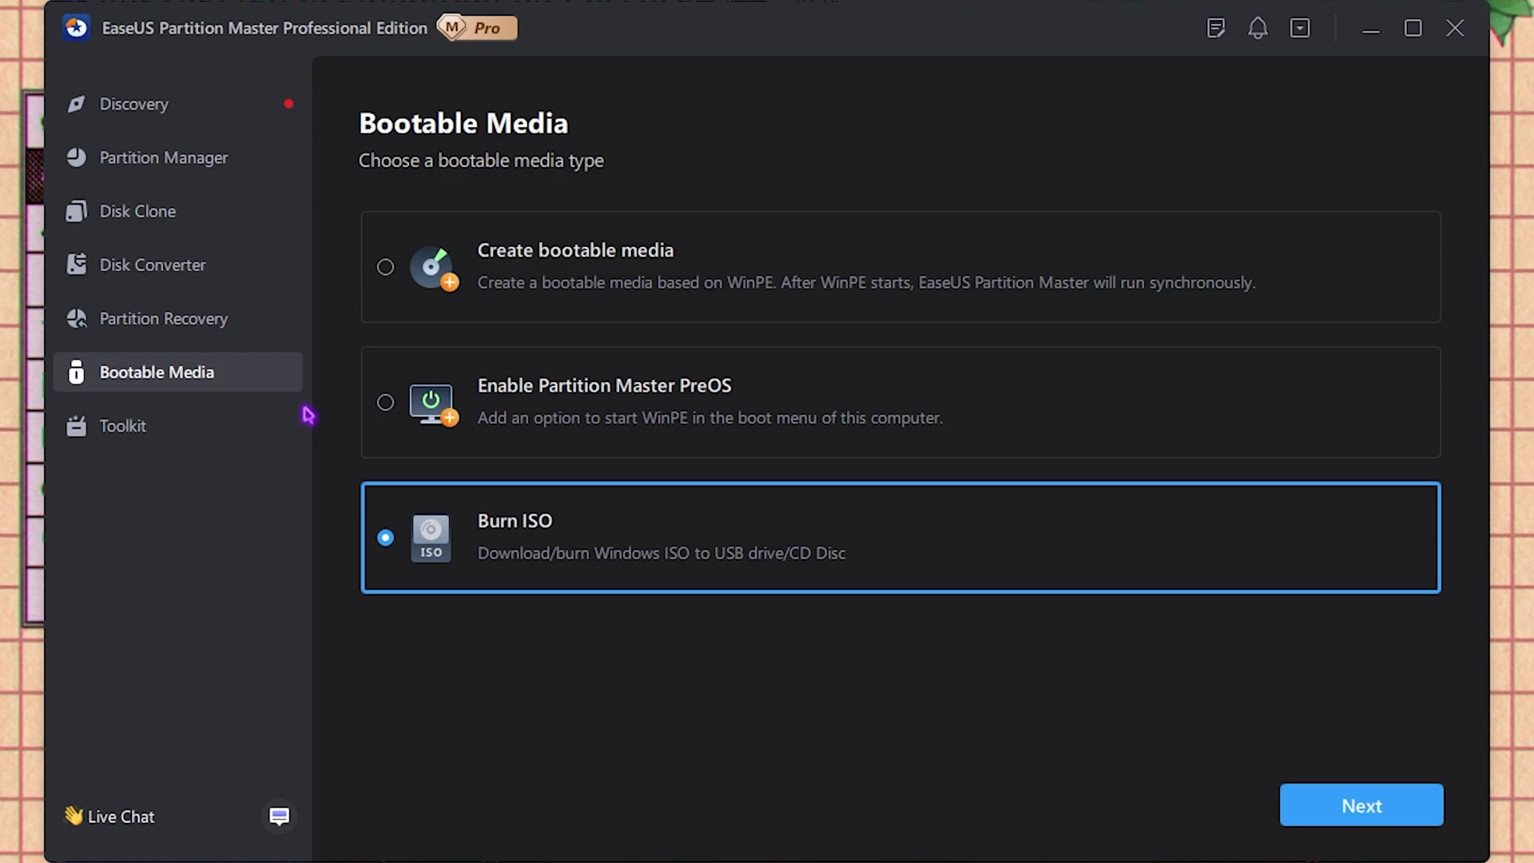
left_click(128, 426)
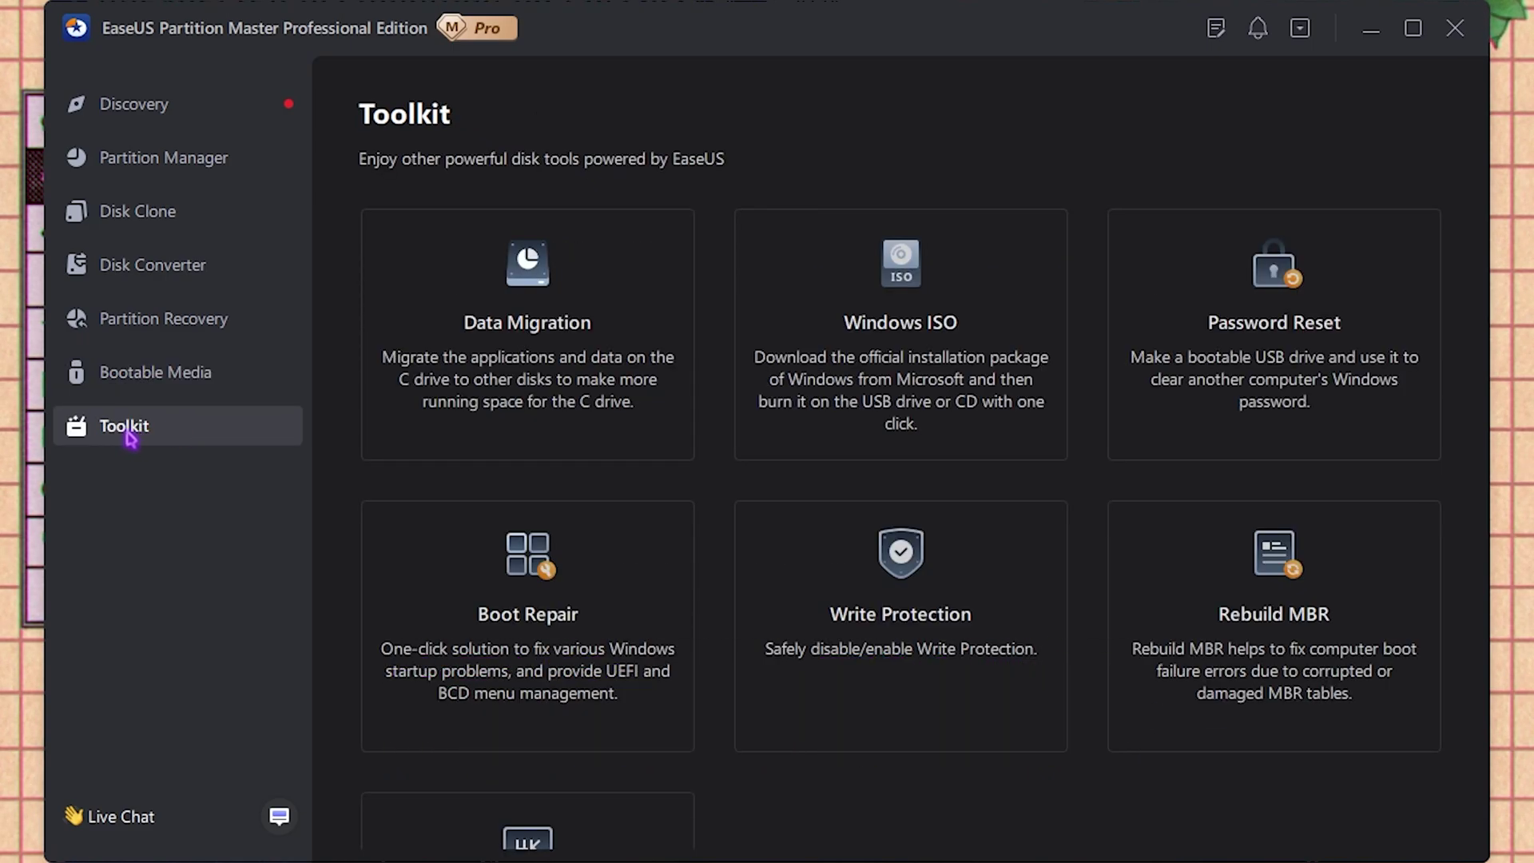
scroll(511, 328, "down", 3)
scroll(496, 336, "up", 3)
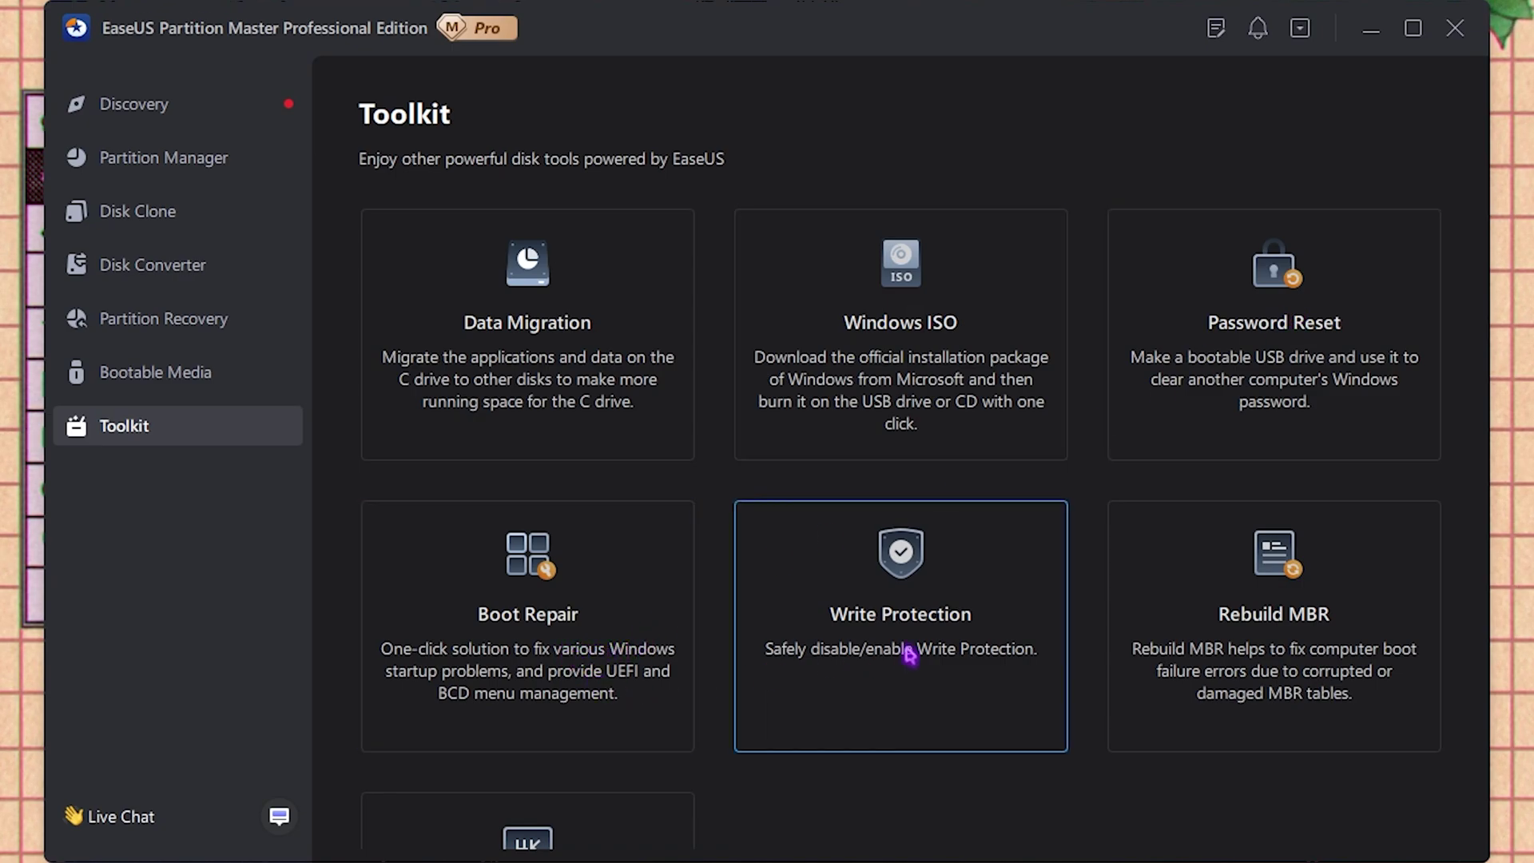
scroll(911, 653, "down", 2)
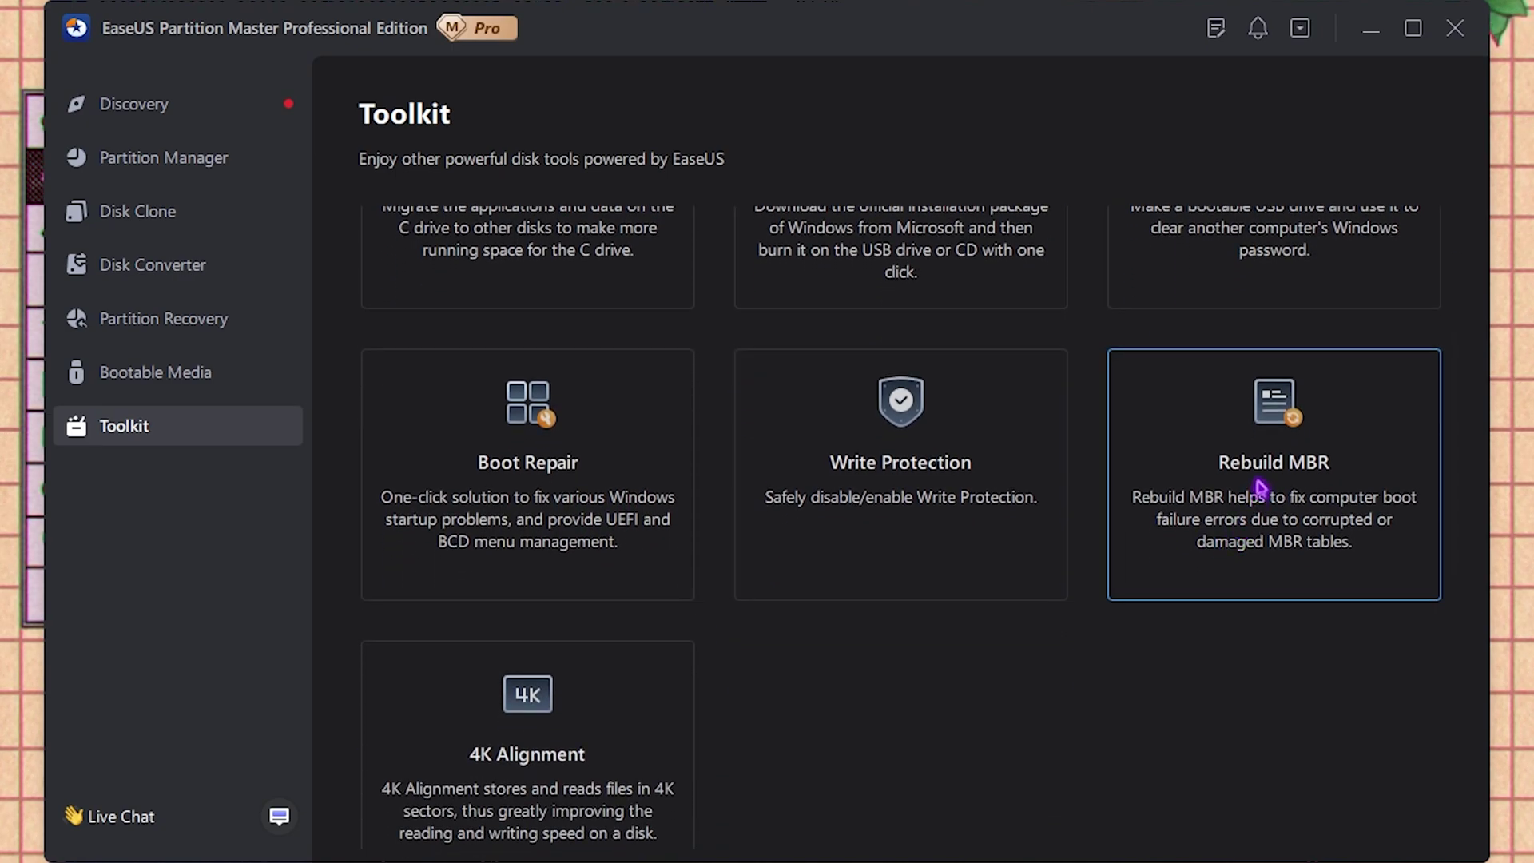
scroll(698, 682, "down", 1)
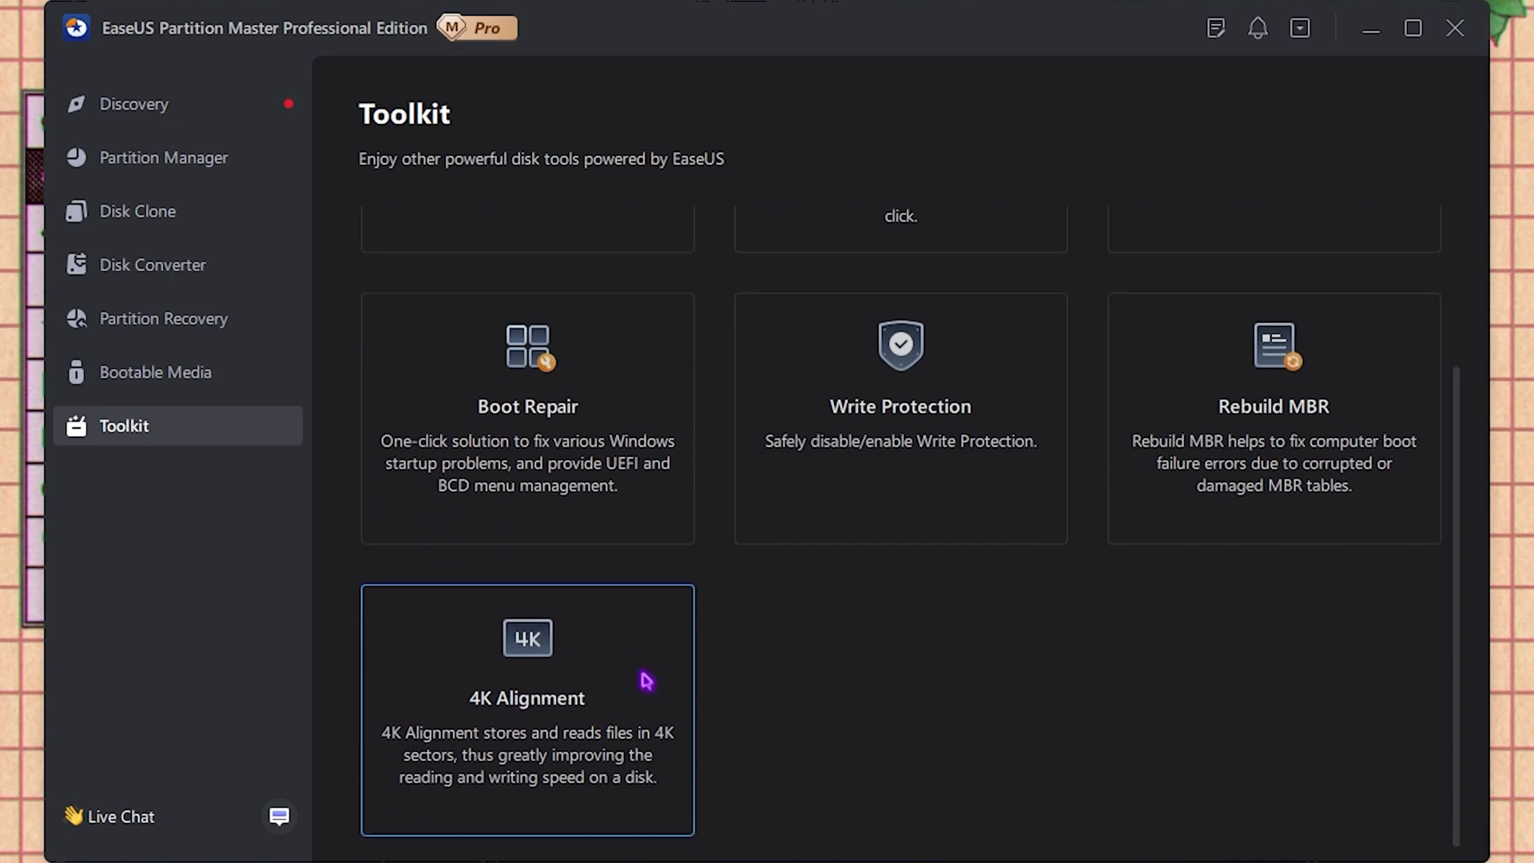
scroll(691, 519, "up", 4)
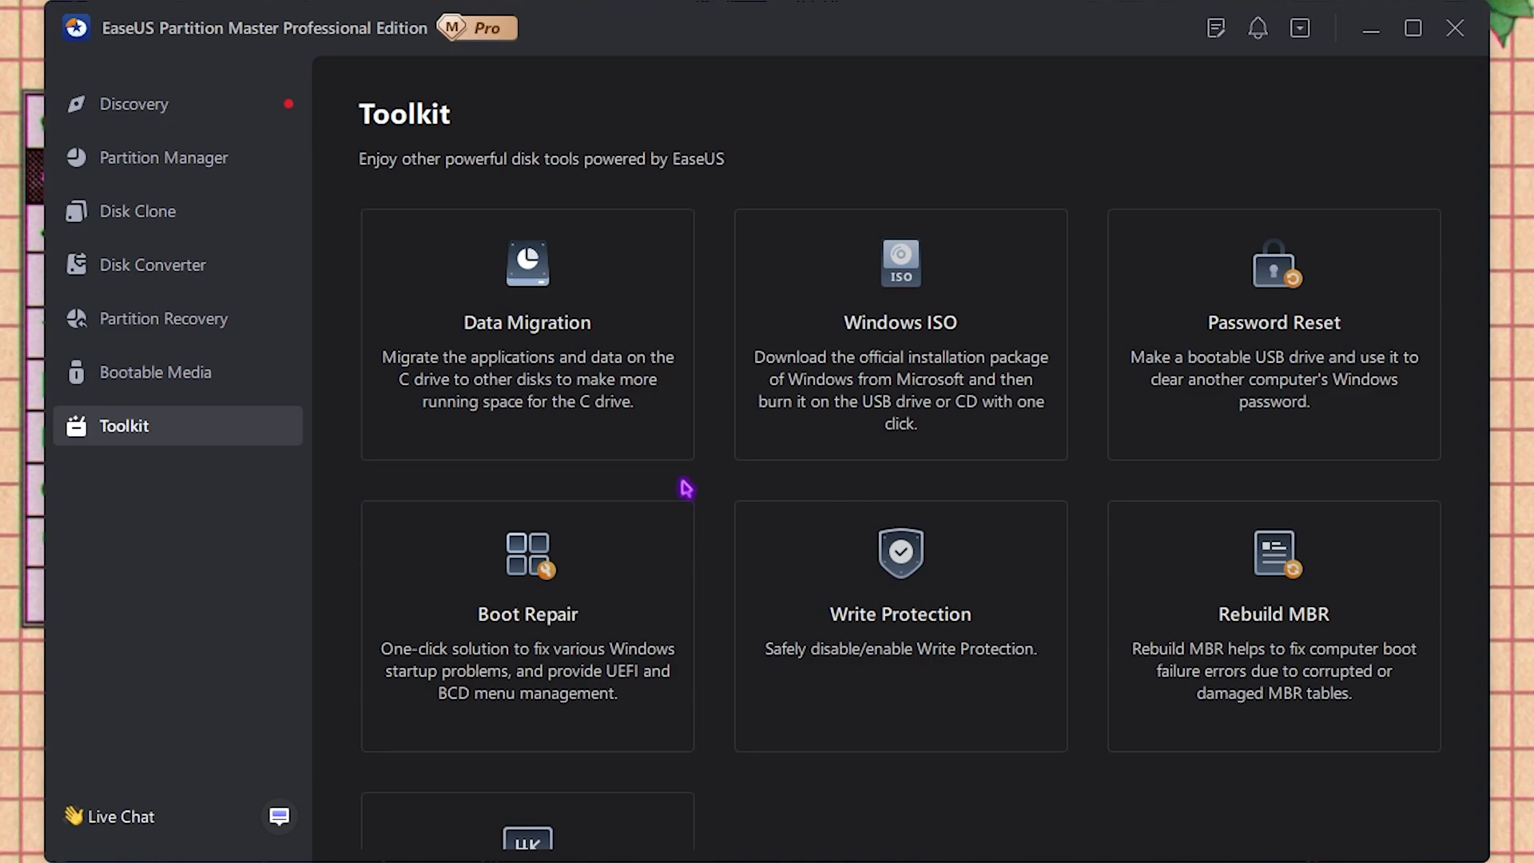
View the Discovery page of EaseUS apps, then go back to Partition Manager
left_click(104, 118)
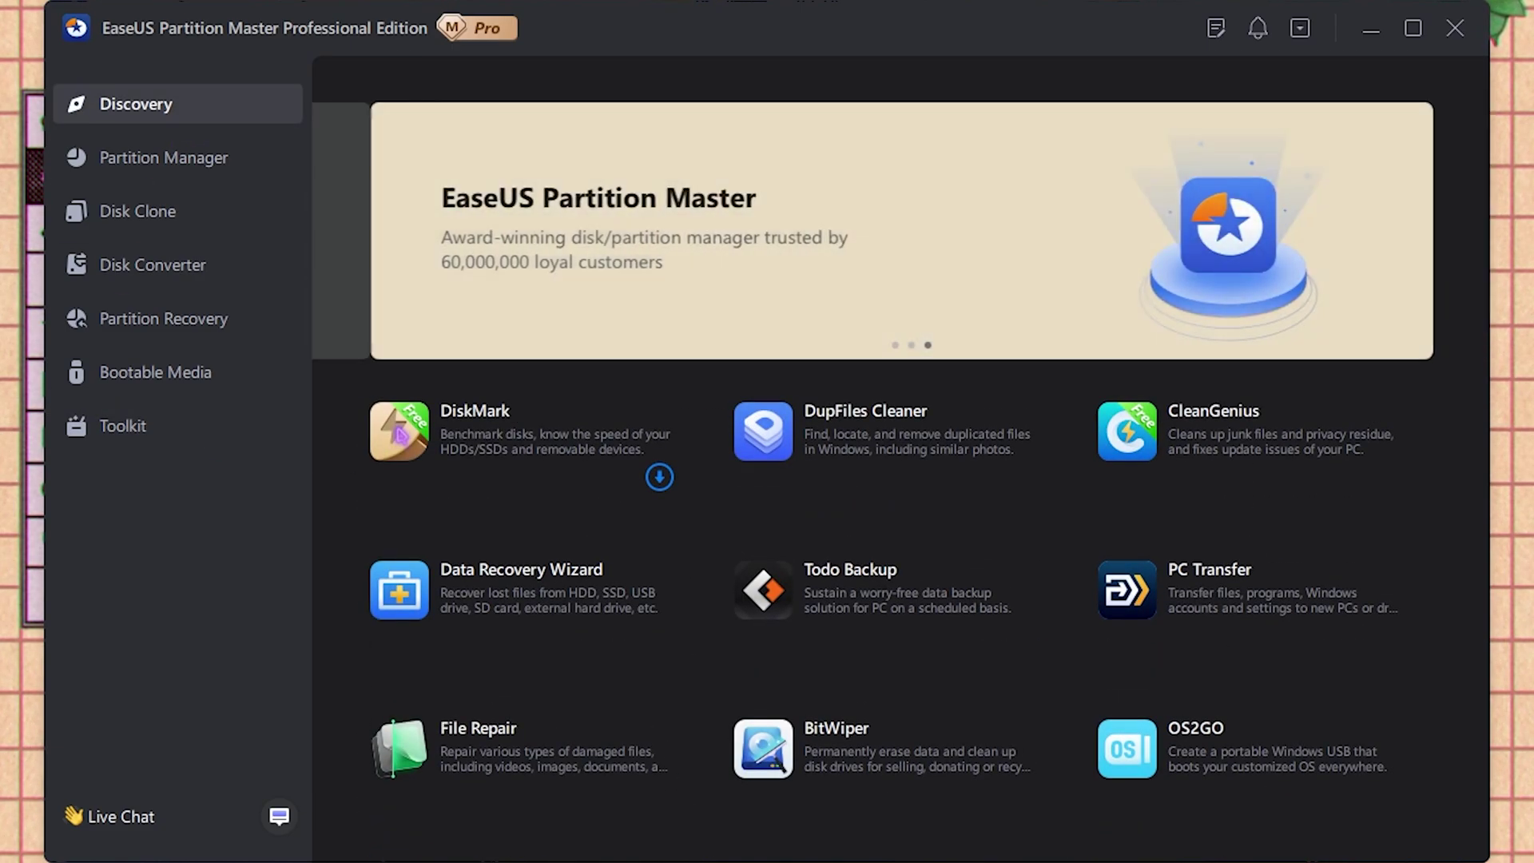
left_click(149, 161)
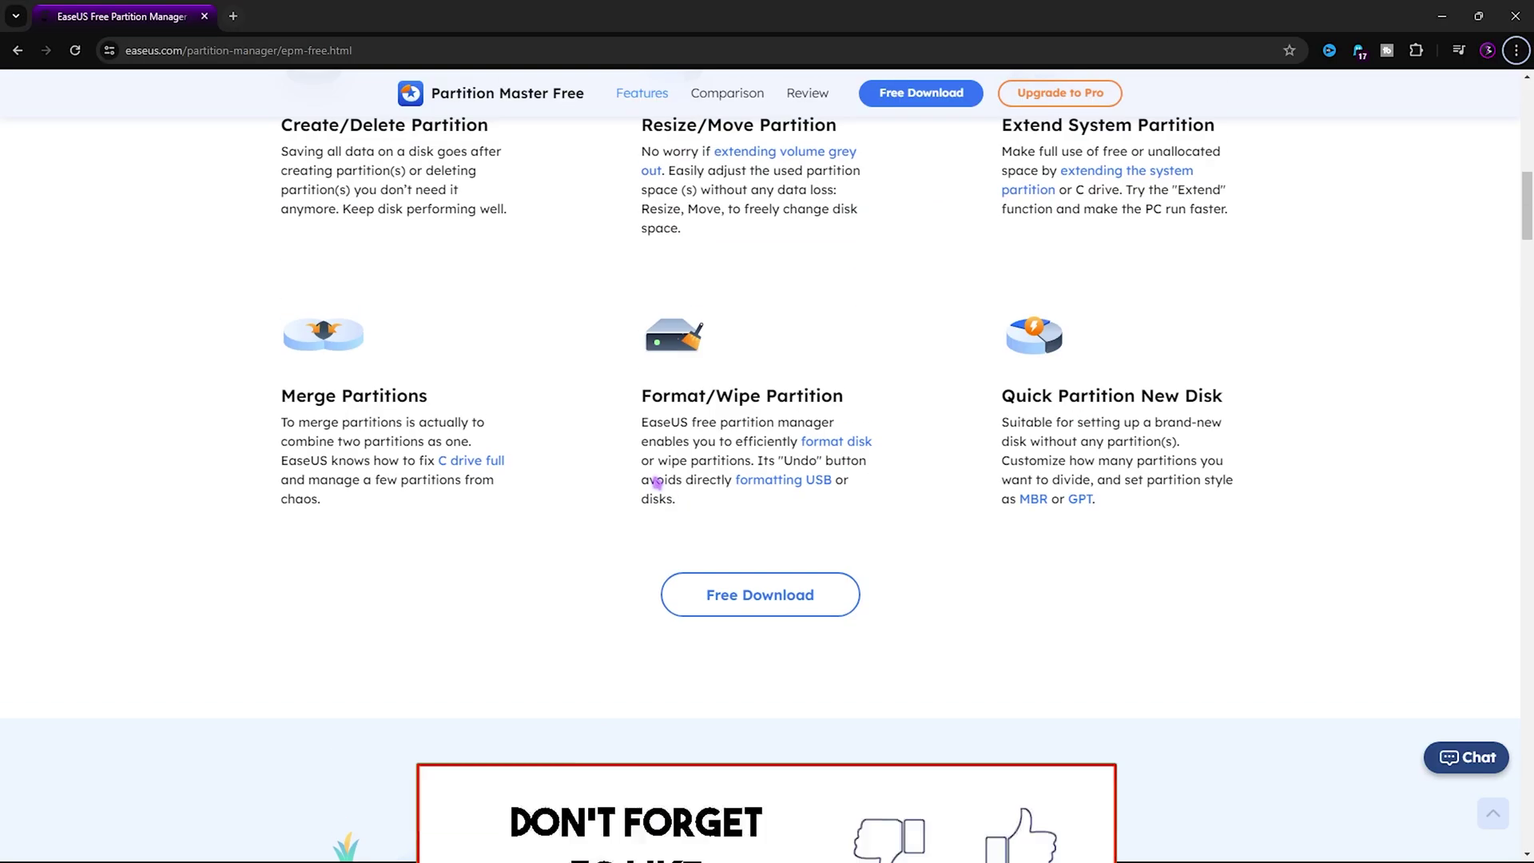
Scroll to the top of the easeus.com Partition Master Free page
scroll(655, 482, "up", 10)
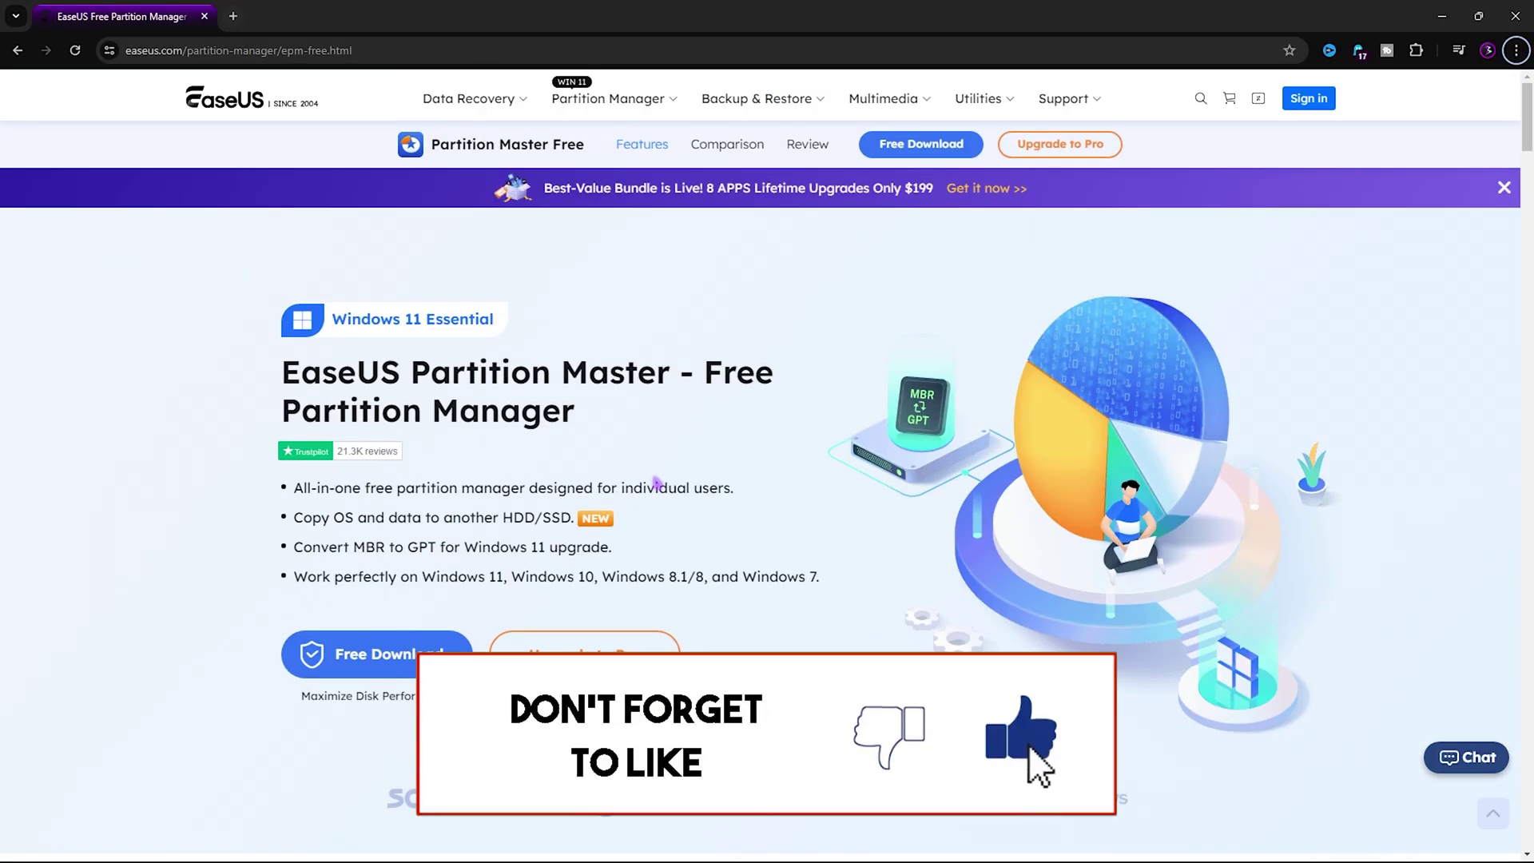